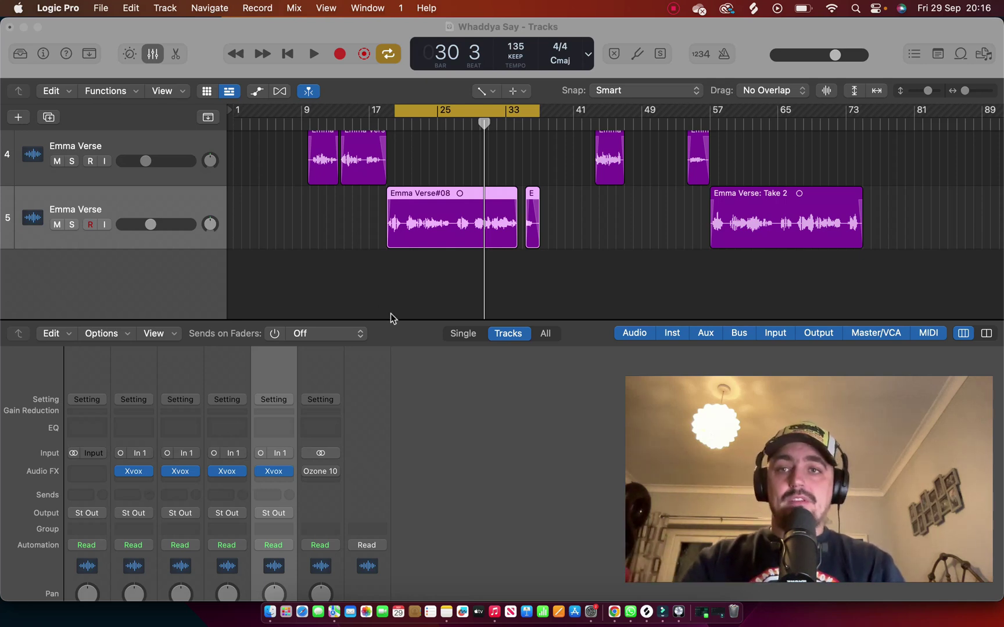
Step: Play from around bar 20 and move the cycle range start to bar 19
scroll(195, 250, "up", 5)
scroll(194, 252, "down", 3)
scroll(195, 251, "up", 2)
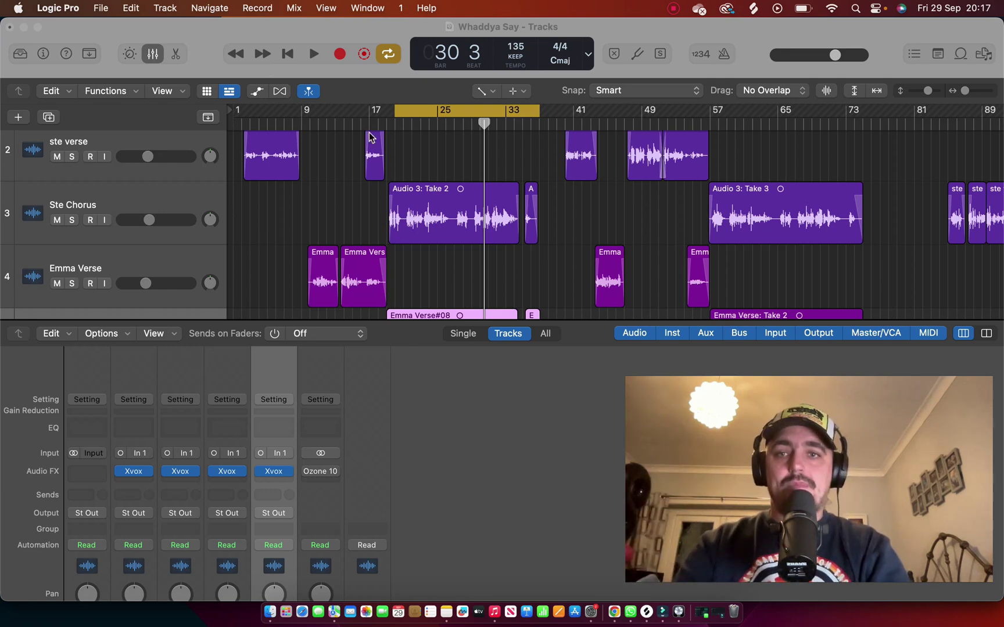
left_click(397, 123)
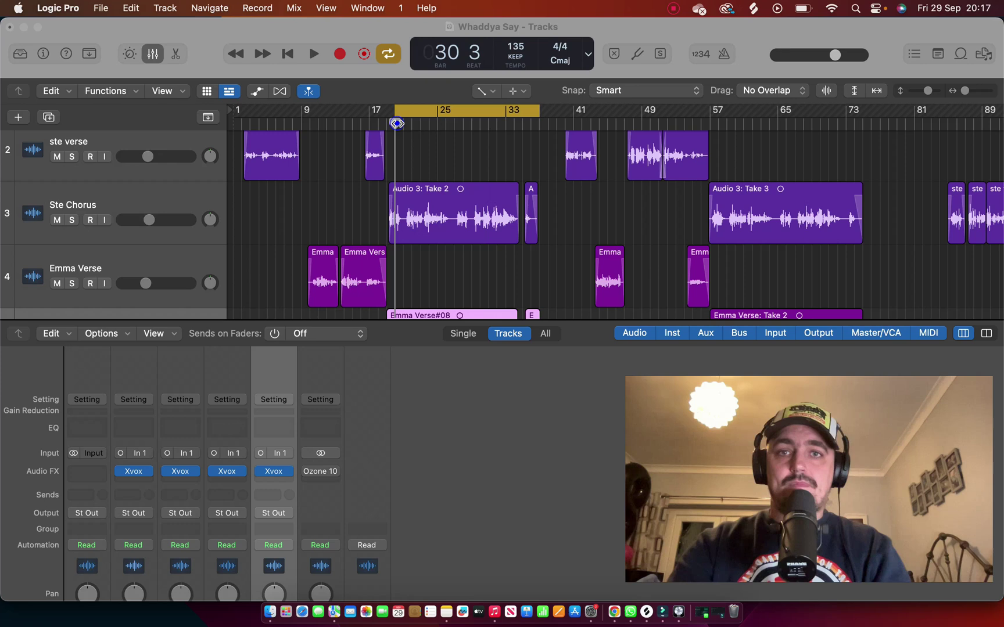
key("space")
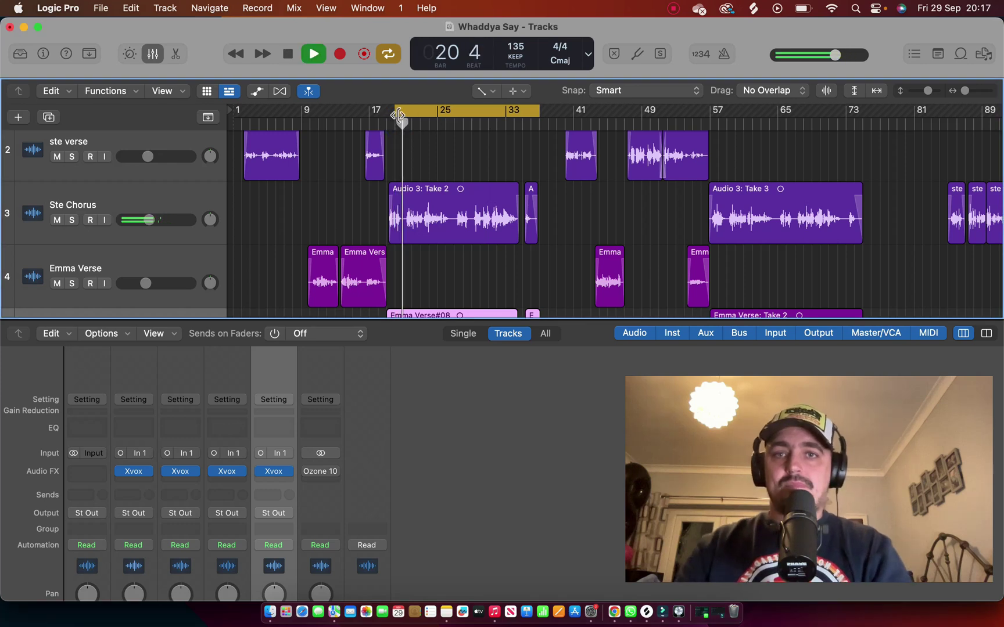
left_click_drag(395, 114, 389, 114)
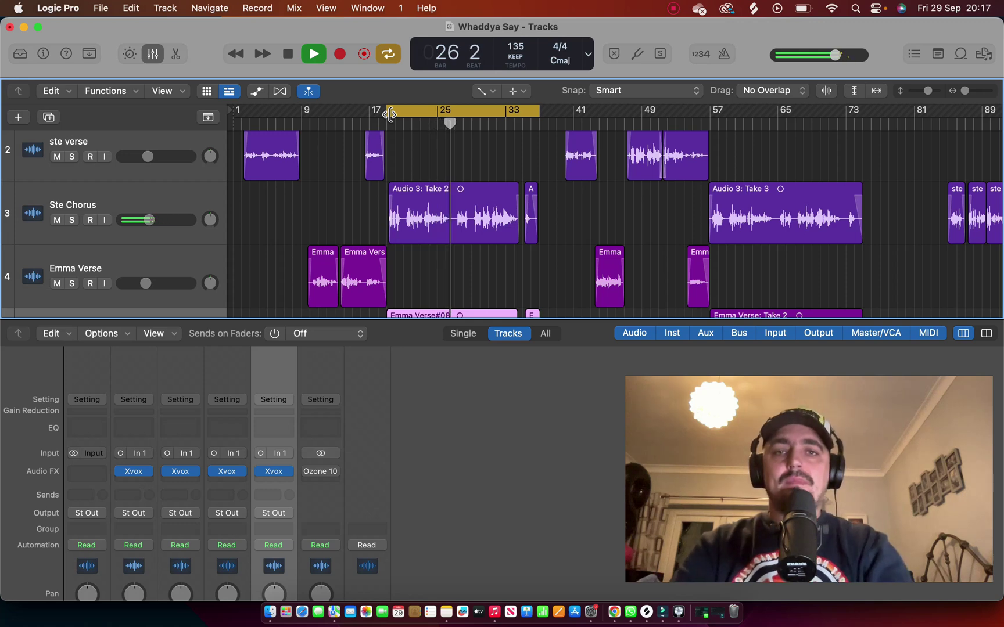
key("space")
Step: Solo track 5 'Emma Verse' and play it through the cycle
scroll(299, 157, "down", 5)
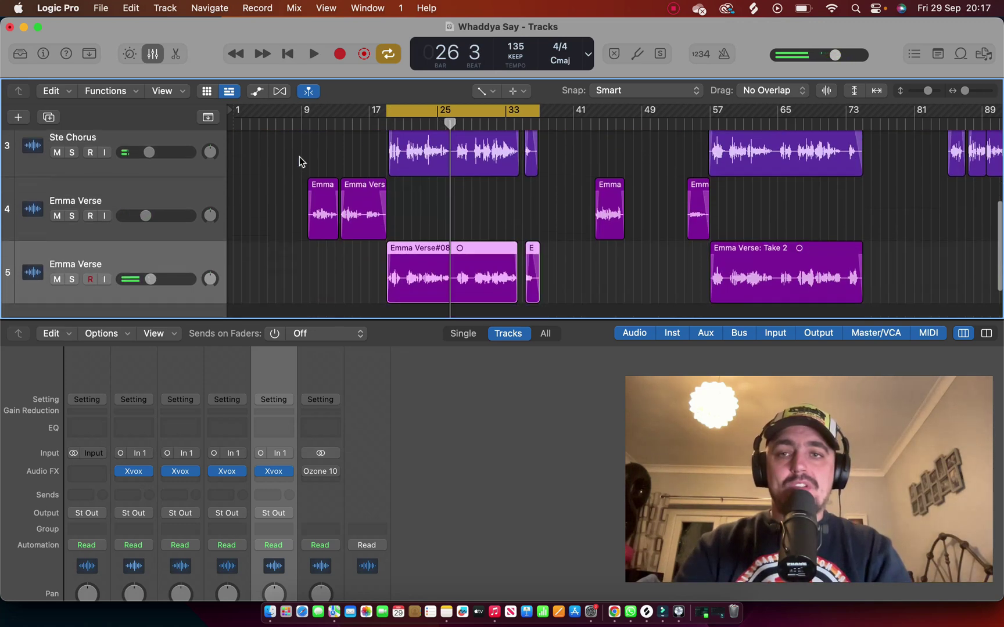
left_click(71, 225)
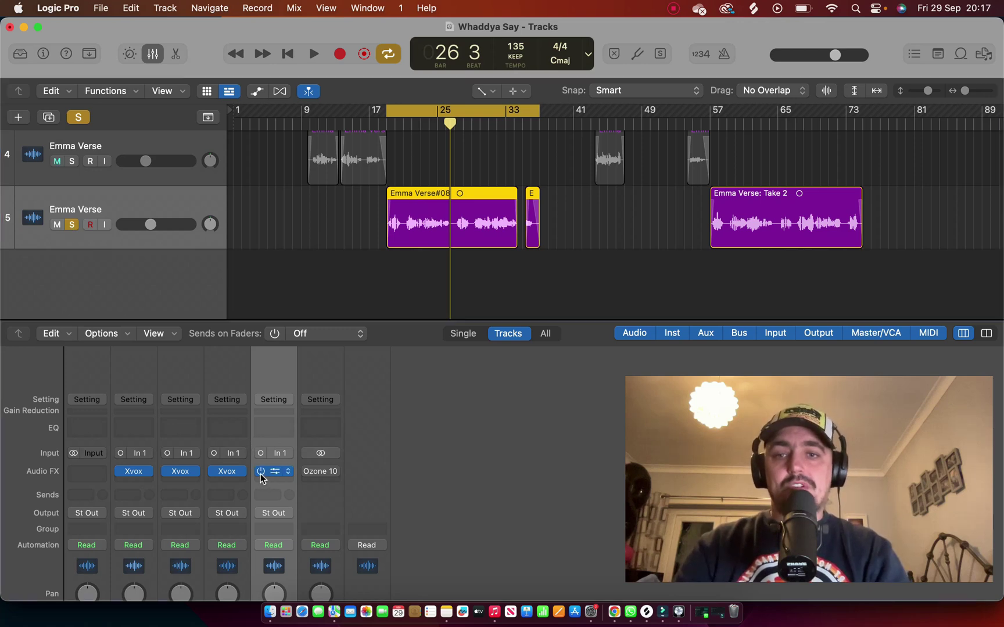
mouse_move(261, 476)
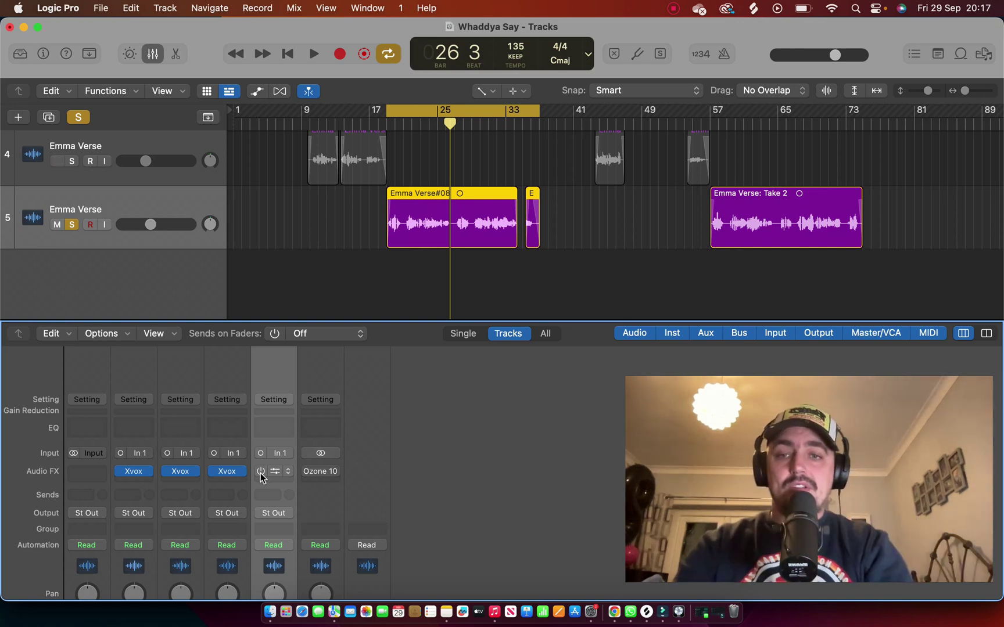
key("space")
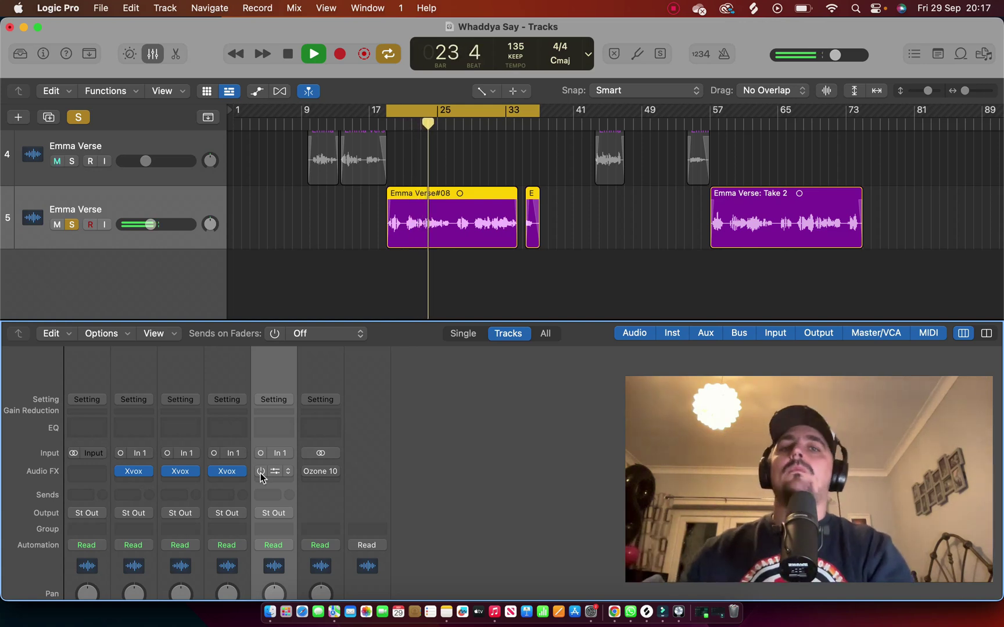
scroll(354, 483, "down", 5)
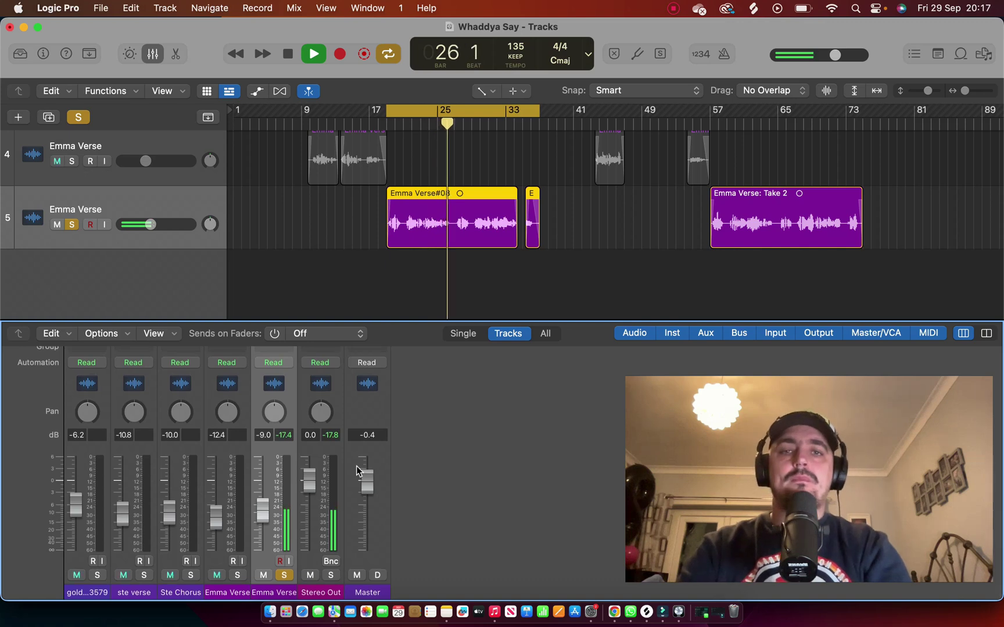
key("space")
scroll(288, 584, "up", 2)
scroll(288, 584, "up", 4)
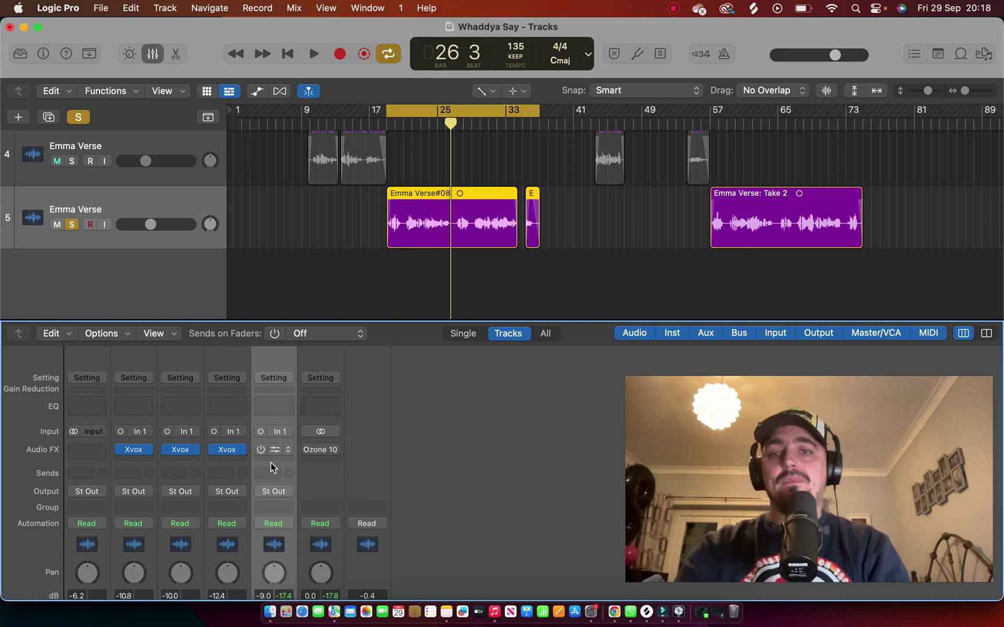
Step: Re-enable Xvox on the Emma Verse channel and play the vocal to hear it
left_click(261, 450)
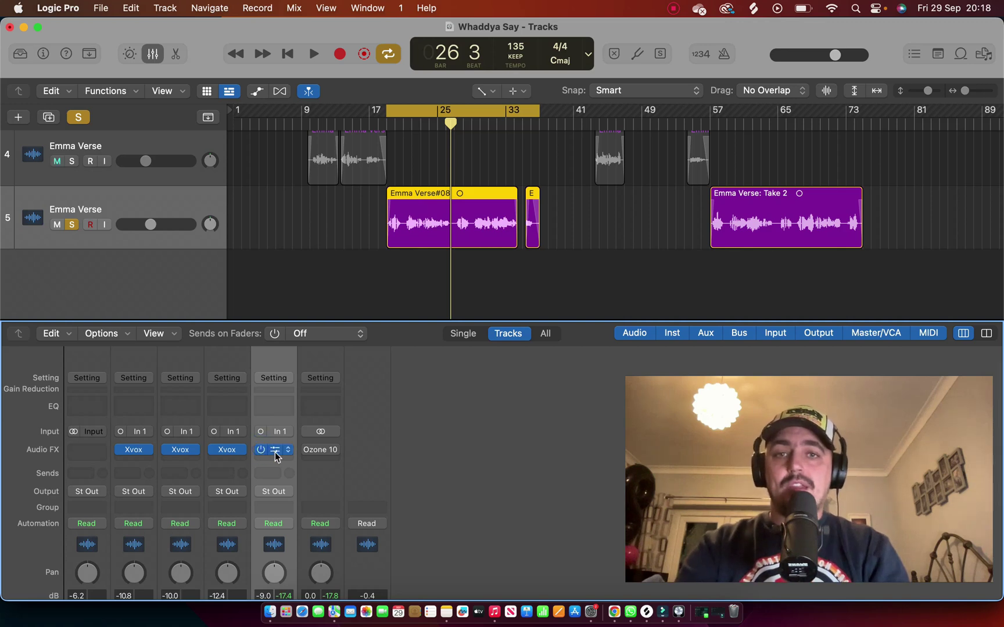
key("space")
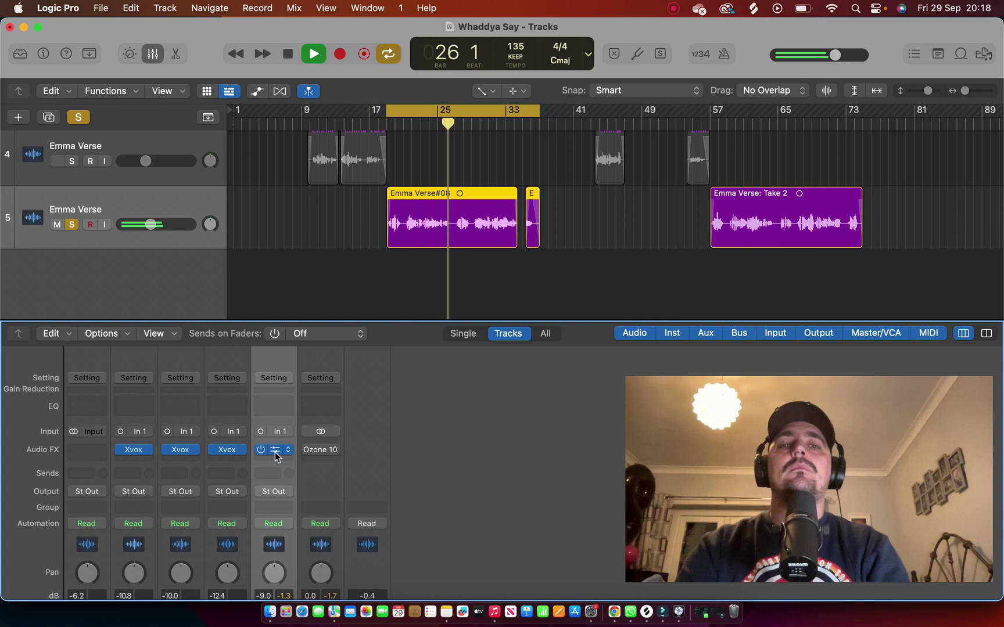
key("space")
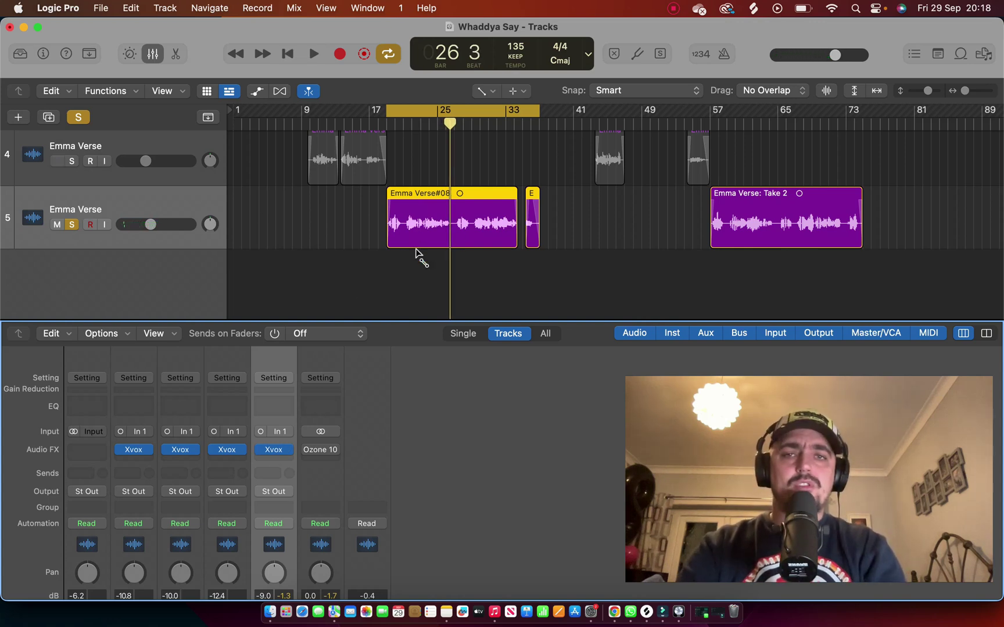
Step: Make the Pointer tool the primary tool via the T tool menu
key("t")
key("t")
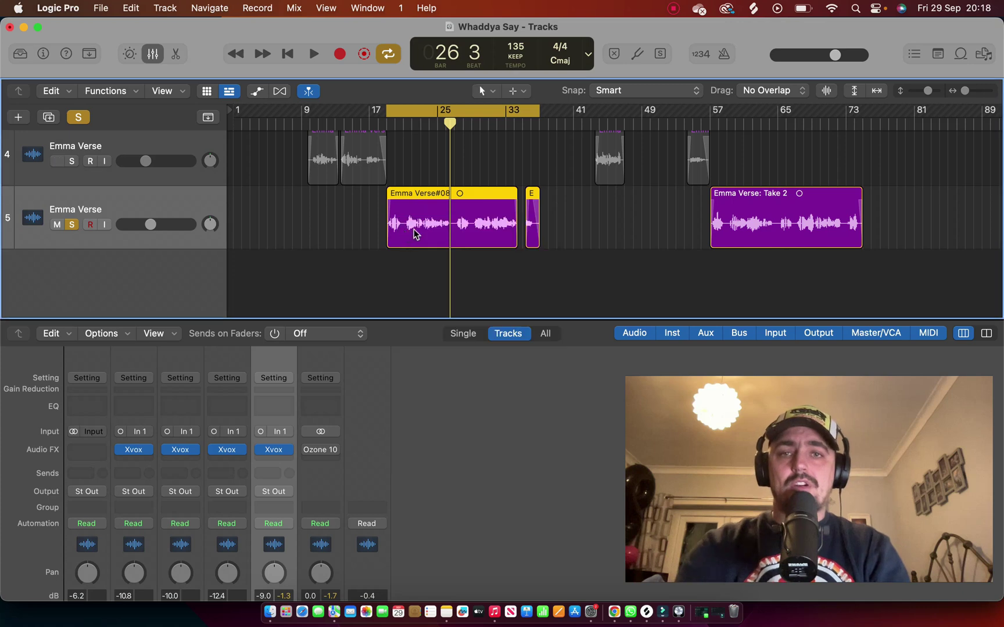
scroll(448, 242, "up", 5)
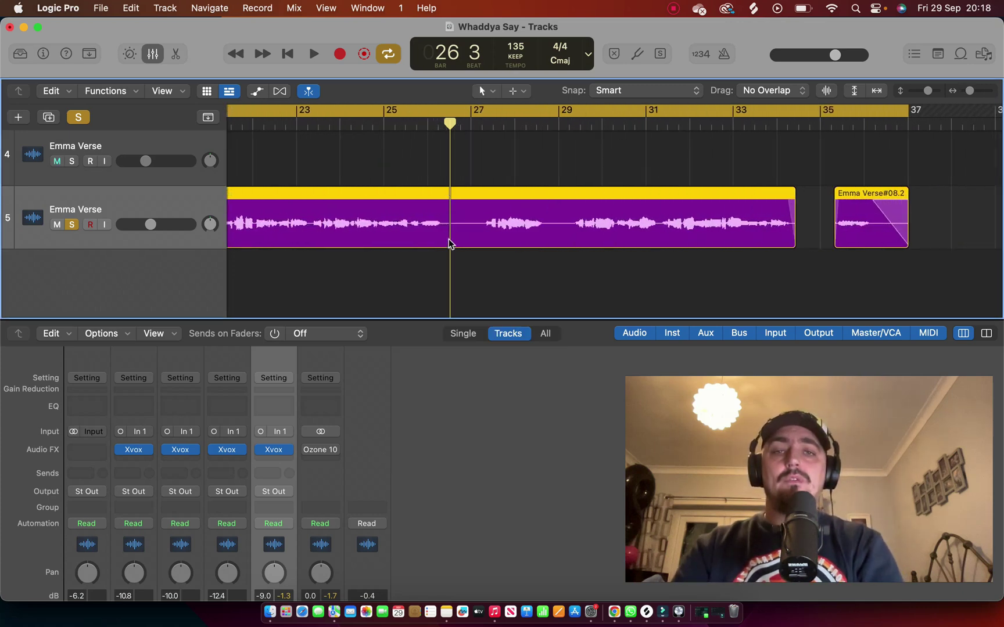
scroll(445, 262, "down", 8)
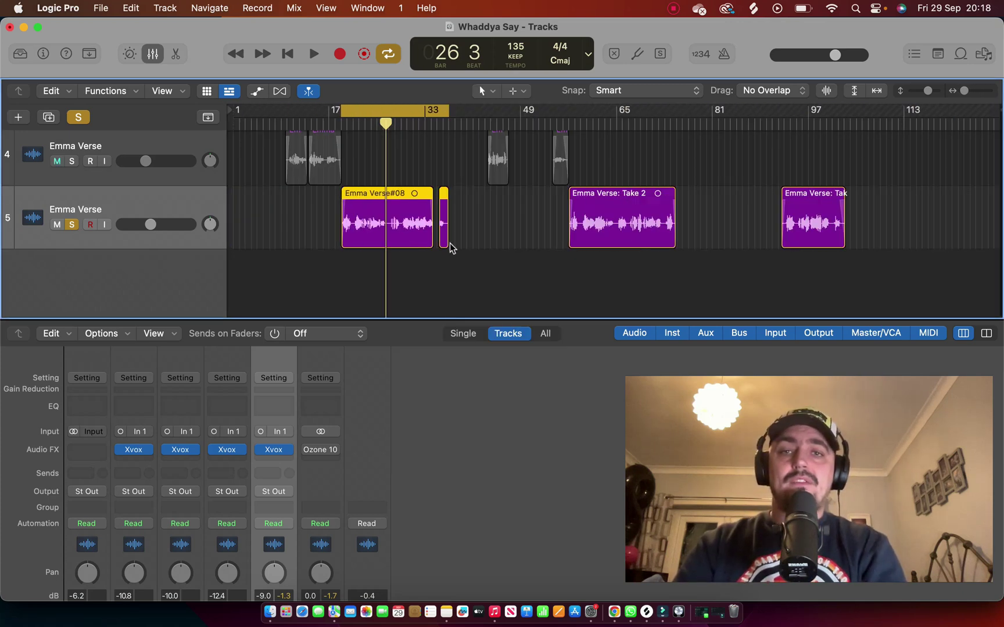
Step: Open Emma Verse's Xvox plug-in and move its window to uncover the tracks
left_click(272, 449)
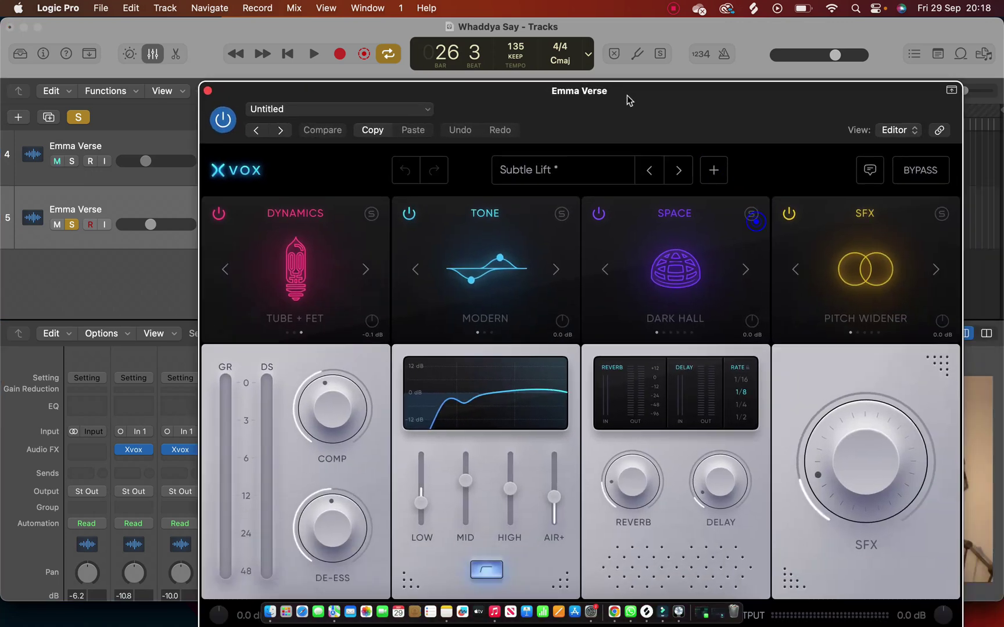
left_click_drag(627, 94, 451, 32)
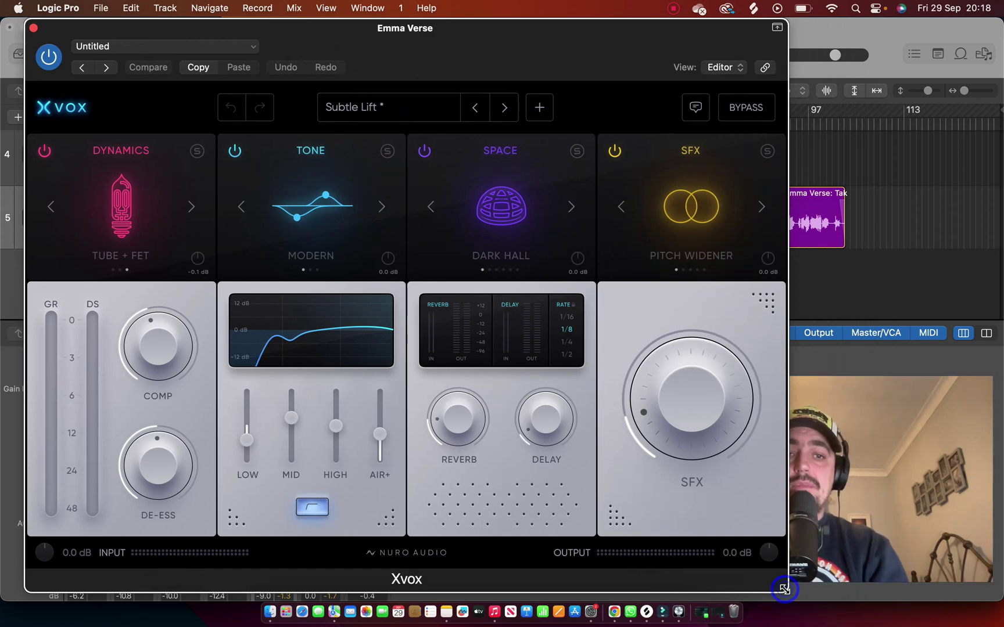
left_click(893, 403)
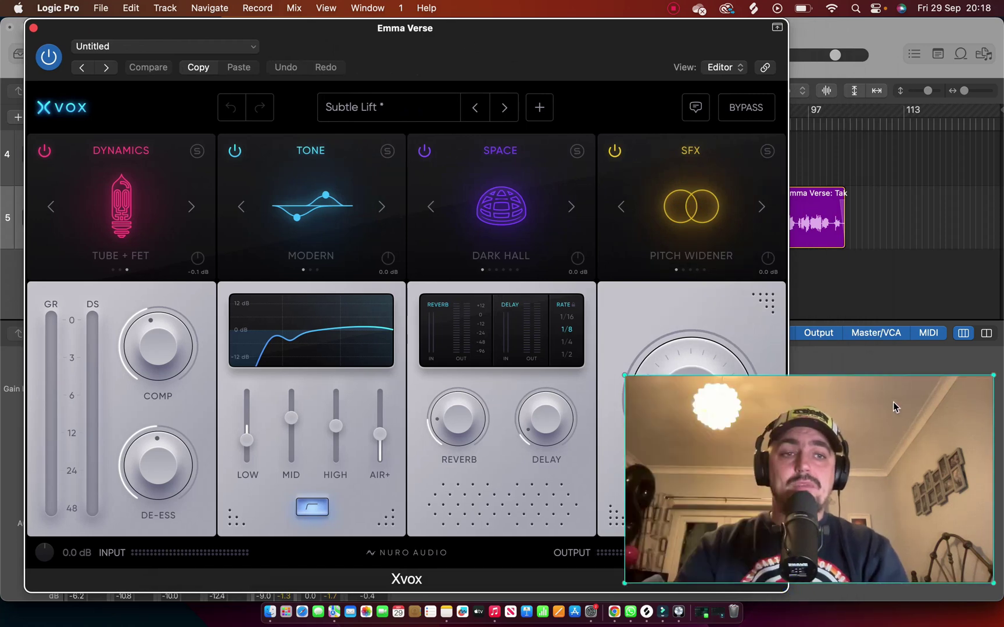
left_click_drag(631, 380, 797, 485)
left_click(577, 292)
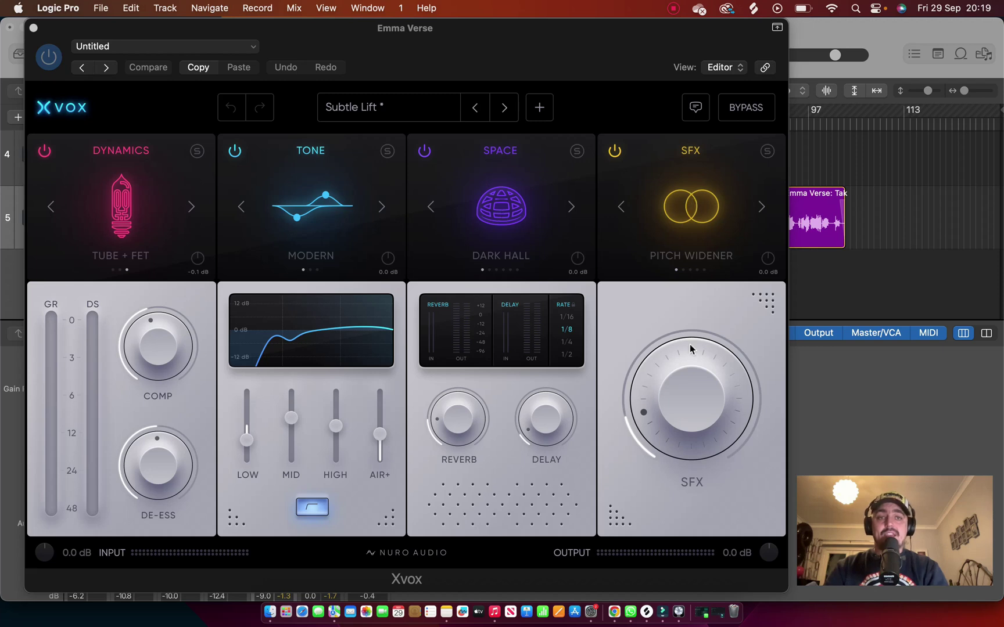
Step: Switch off Xvox's Tone, Space and SFX modules, leaving only Dynamics on
left_click(235, 152)
left_click(423, 151)
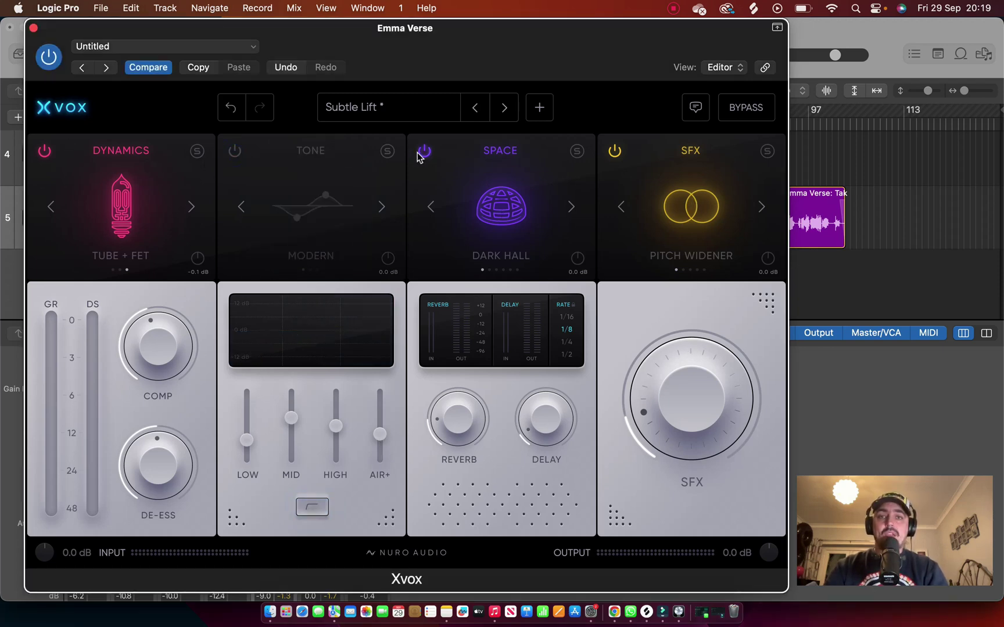
left_click(614, 151)
left_click(396, 112)
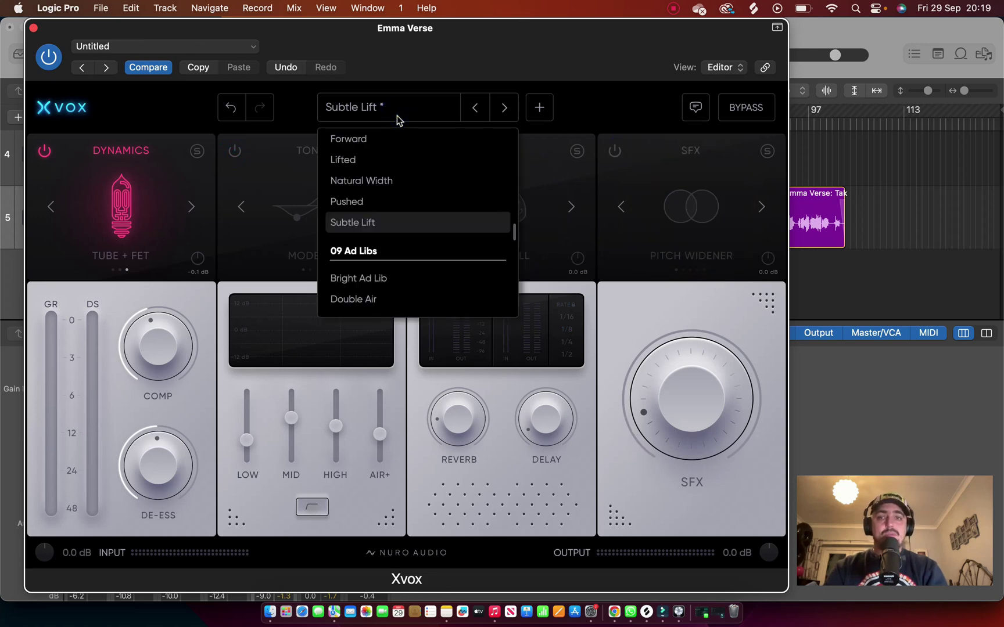
scroll(405, 240, "down", 15)
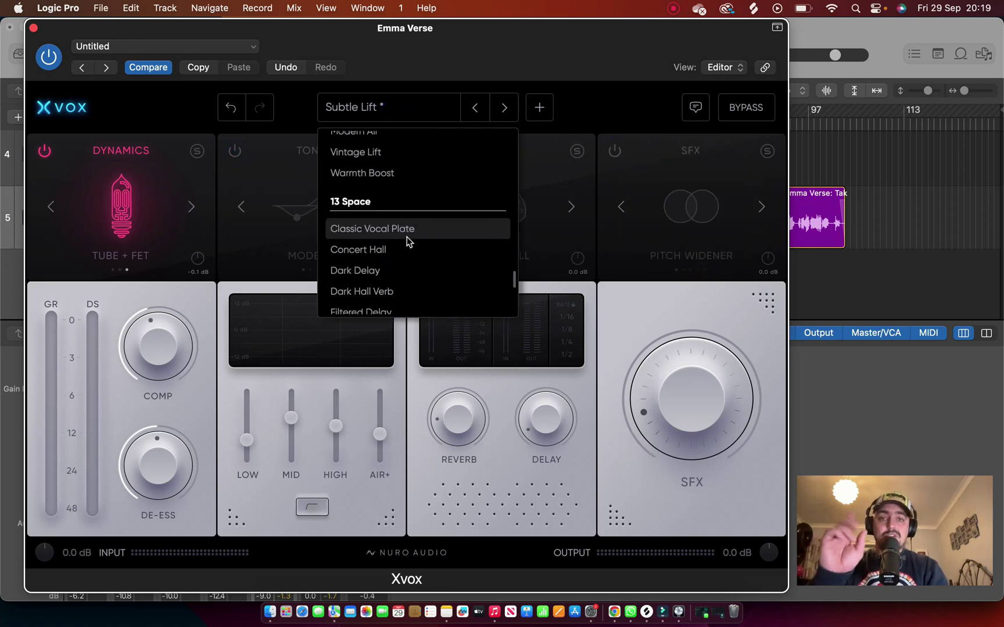
scroll(408, 241, "down", 1)
scroll(408, 241, "down", 15)
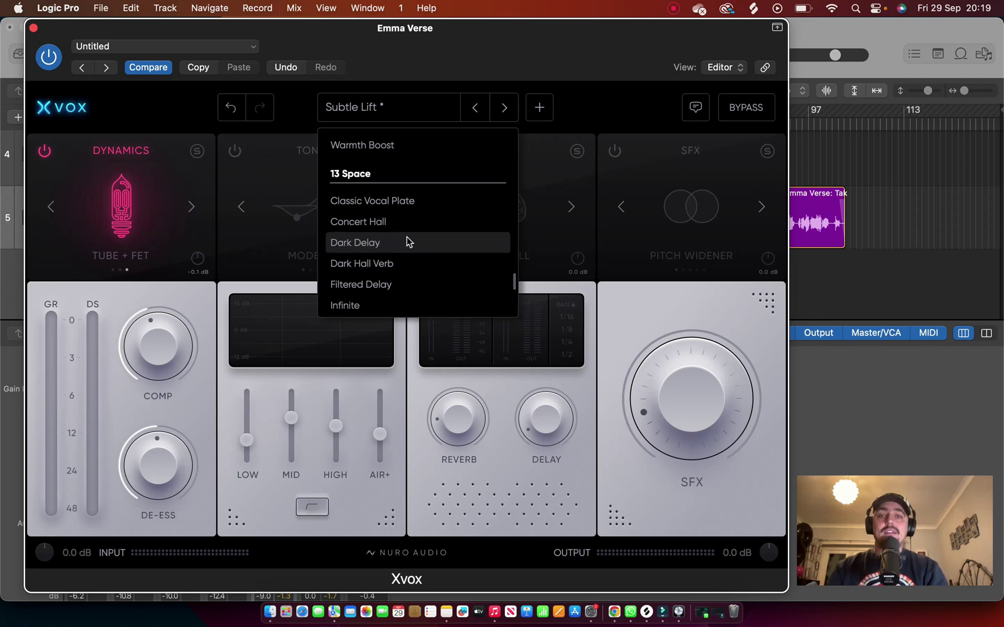
scroll(408, 241, "up", 10)
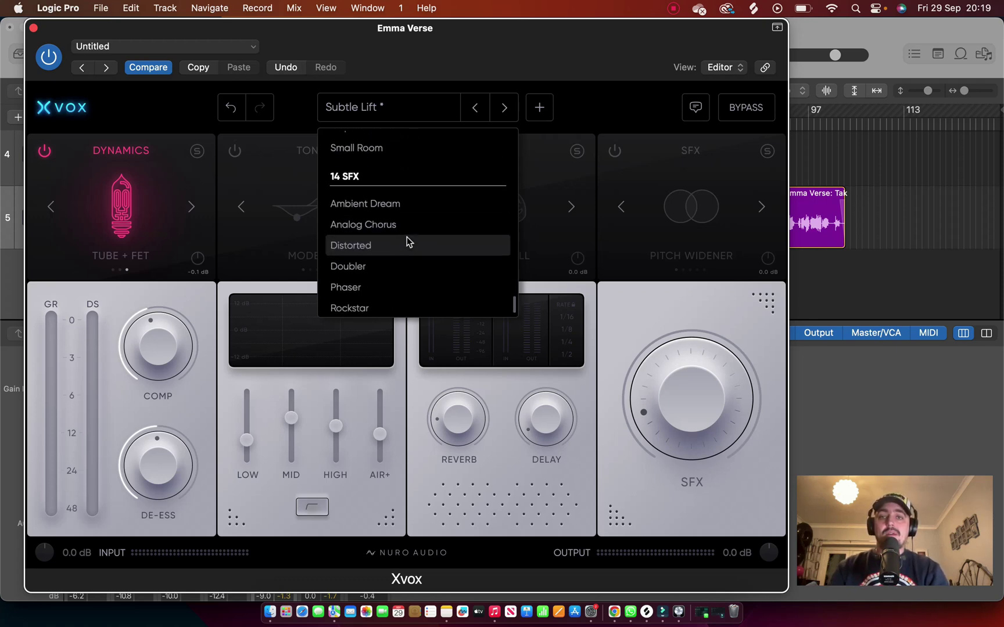
scroll(408, 241, "up", 10)
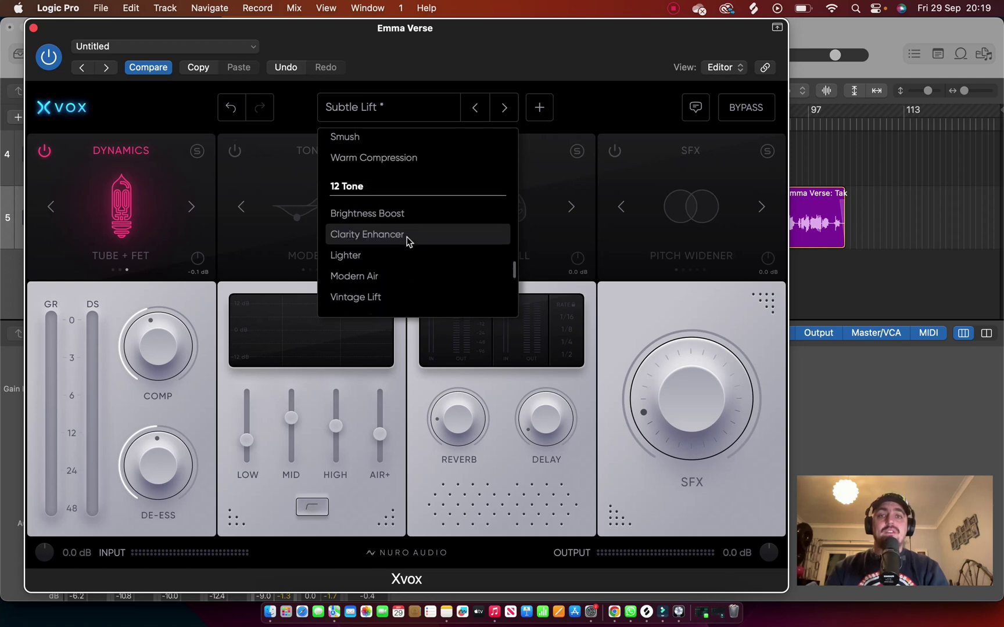
scroll(408, 242, "up", 10)
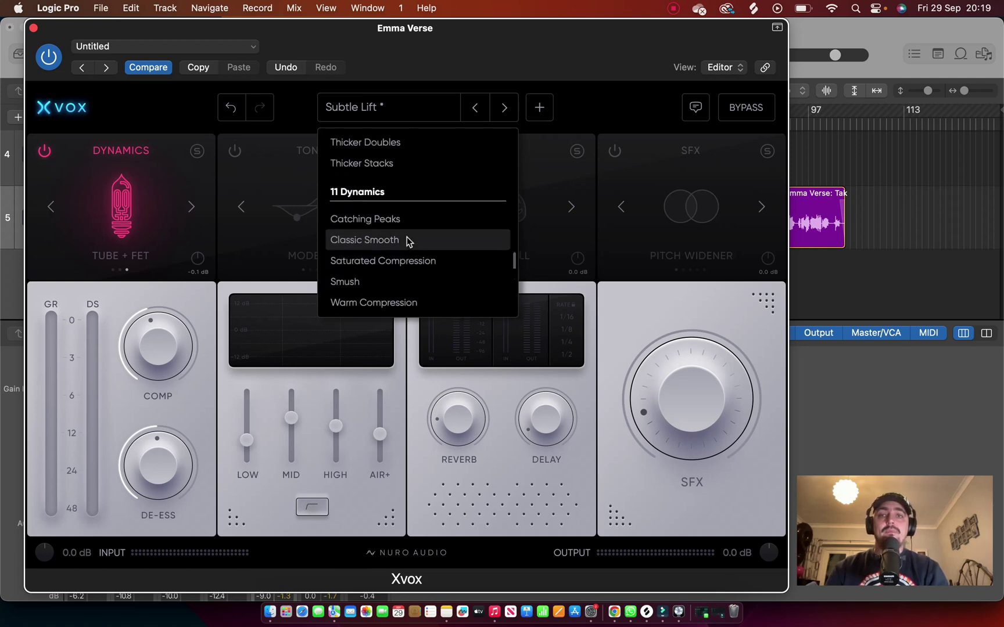
scroll(408, 241, "up", 1)
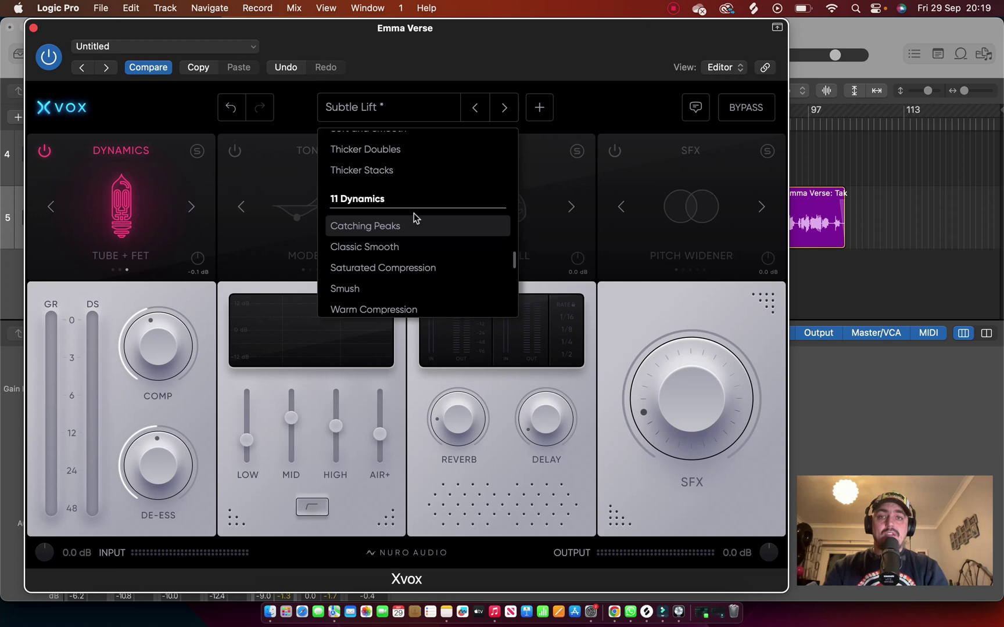
left_click(297, 111)
left_click(380, 109)
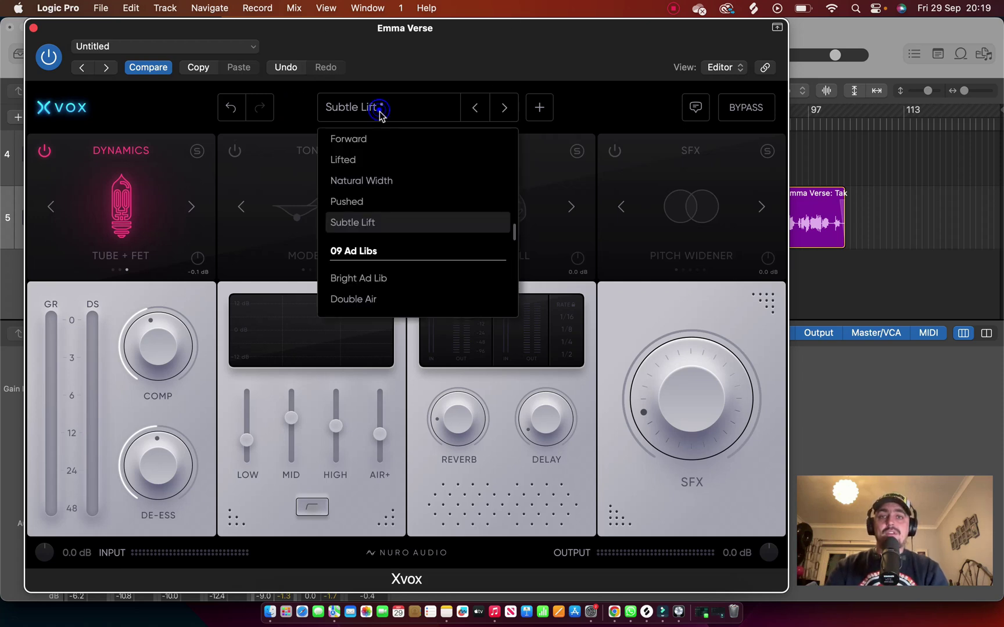
left_click(300, 111)
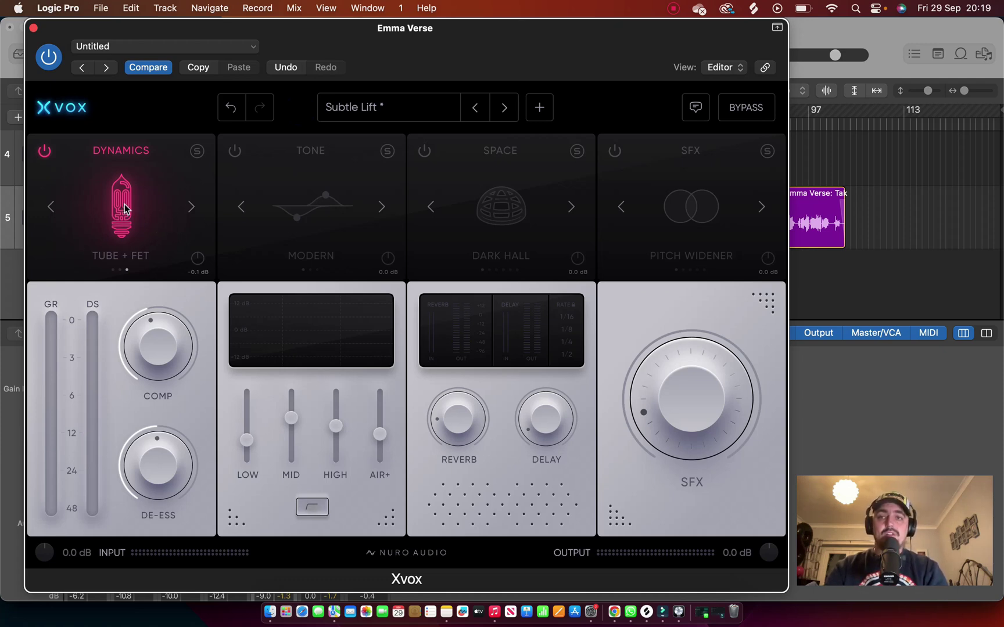
Step: Cycle the Dynamics model through VCA + FET and TUBE + FET, ending on OPTO + FET
left_click(192, 208)
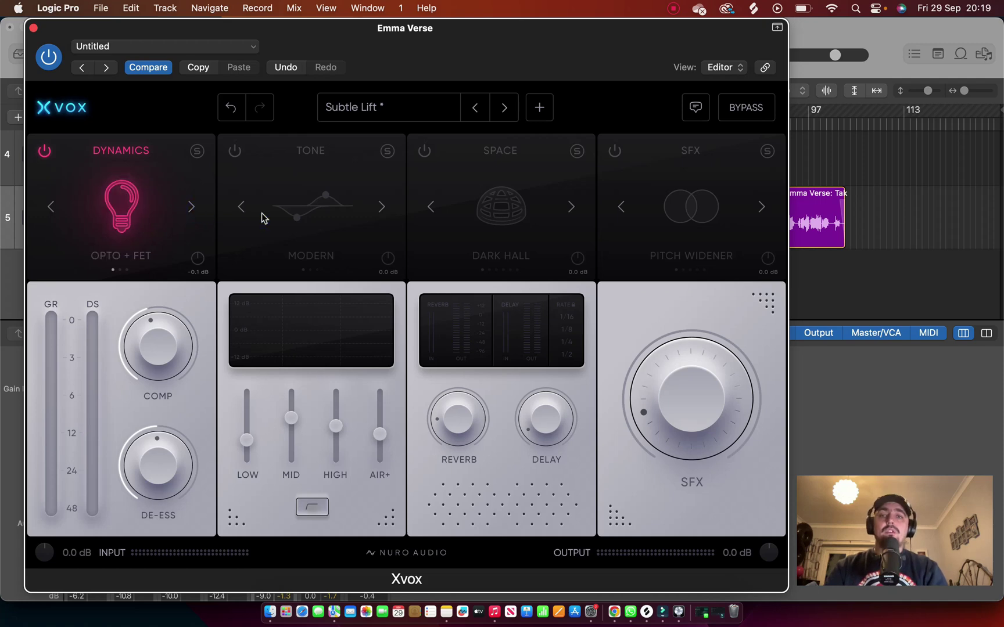
left_click(194, 219)
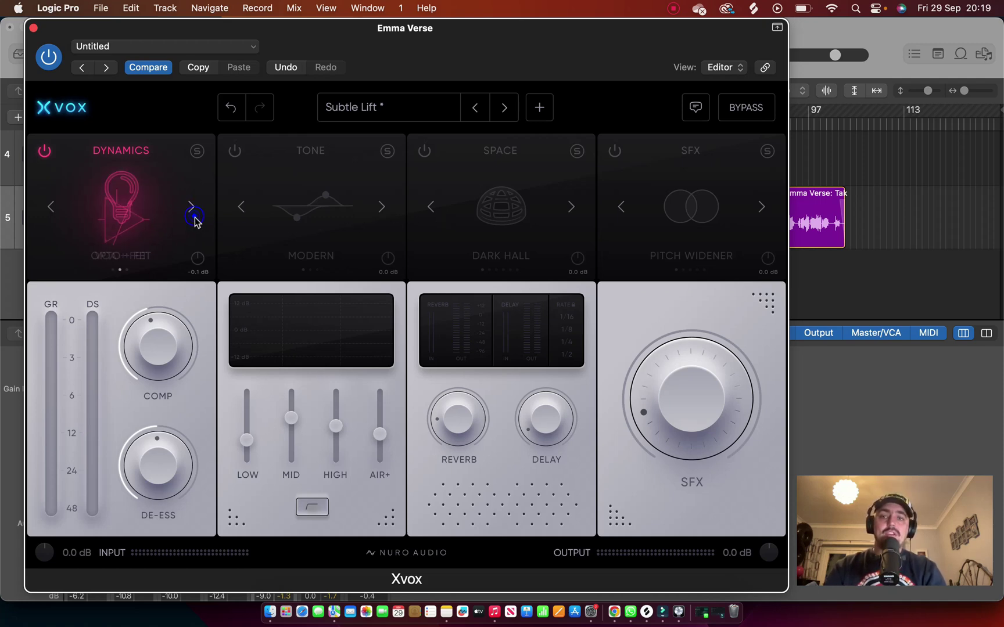
left_click(194, 215)
left_click(193, 216)
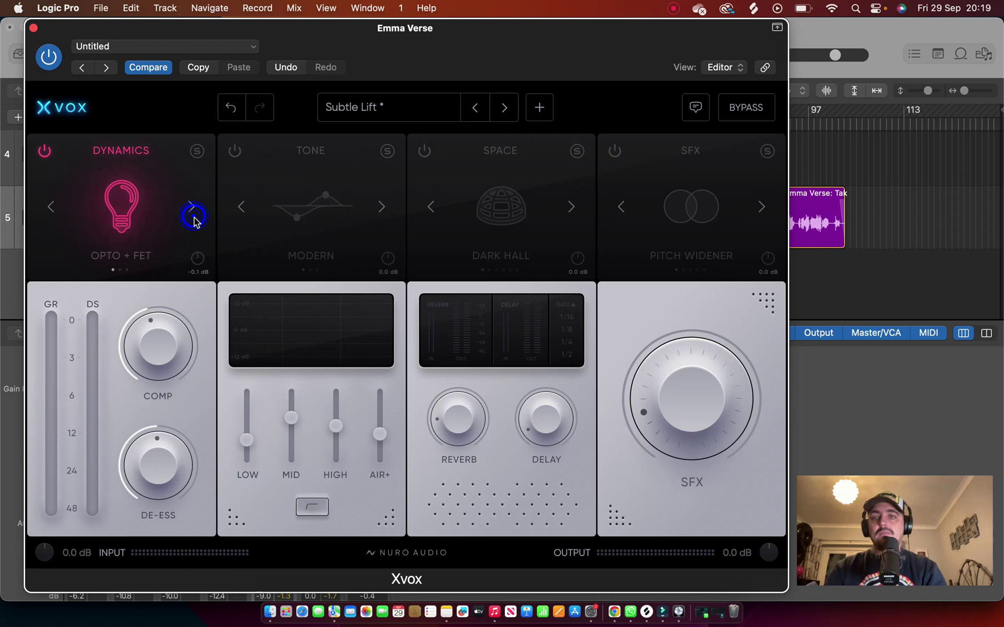
left_click(193, 217)
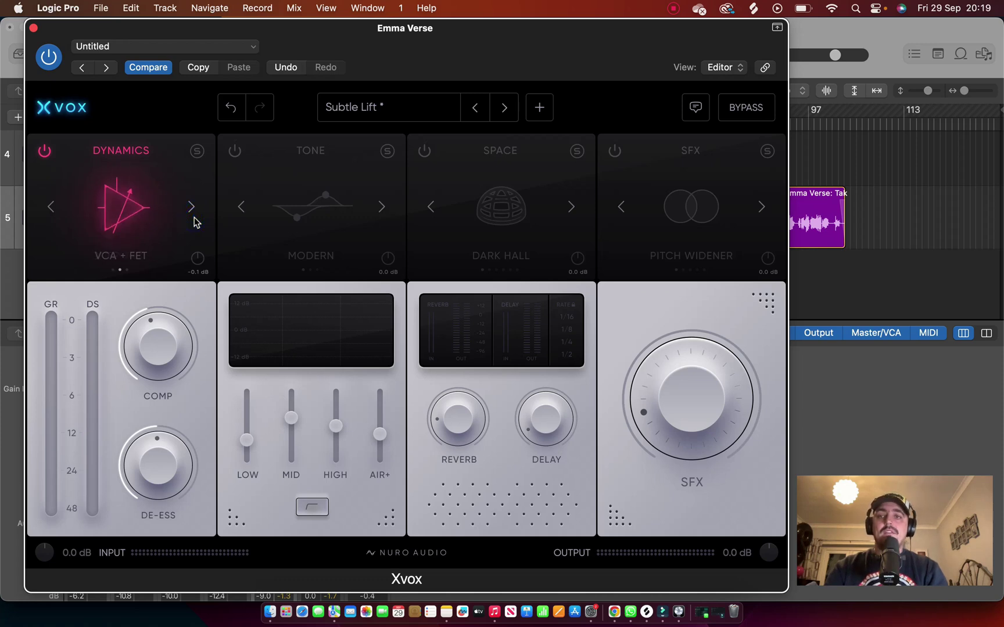
left_click(194, 218)
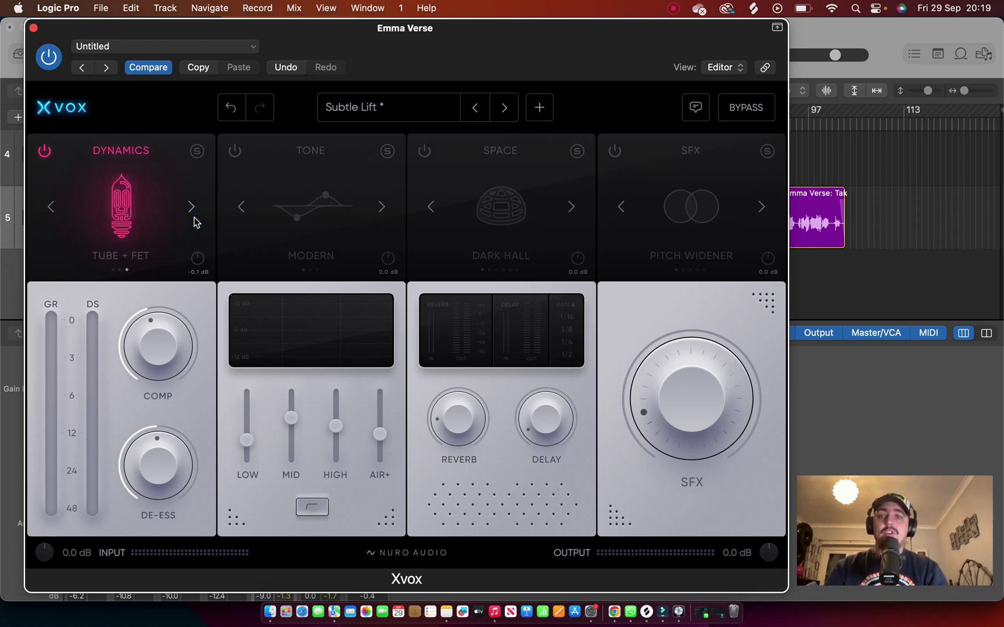
left_click(193, 217)
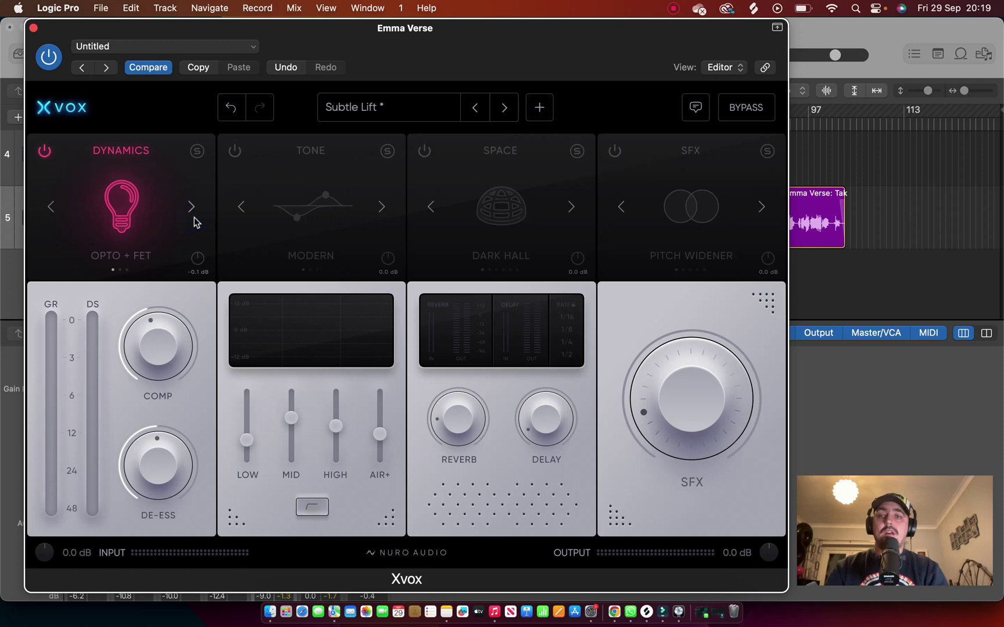
Step: Set the Dynamics output gain to 0.0 dB and play the verse
left_click_drag(193, 264, 198, 334)
left_click_drag(196, 258, 188, 259)
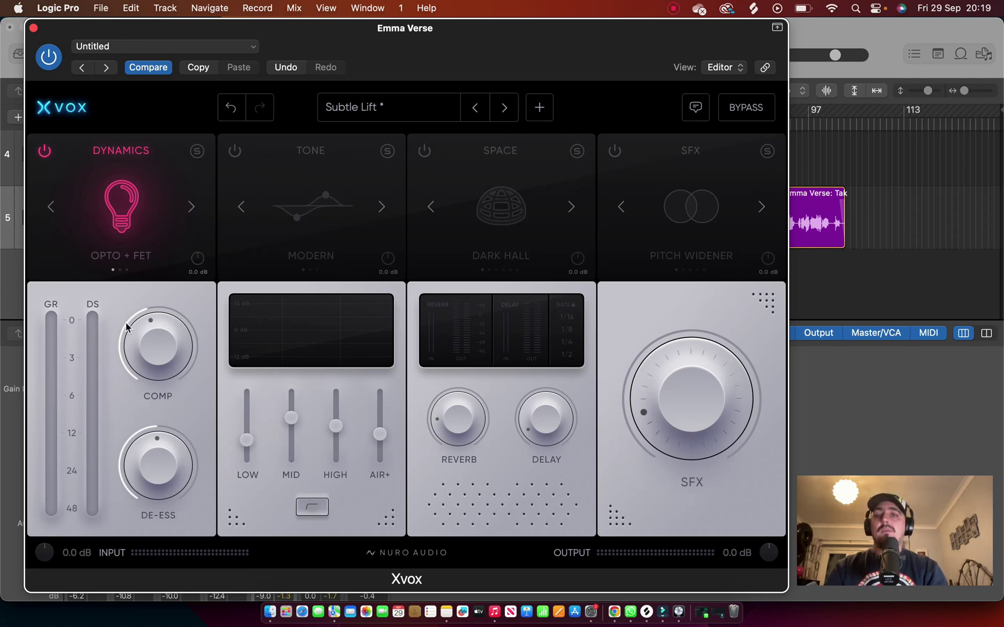
key("space")
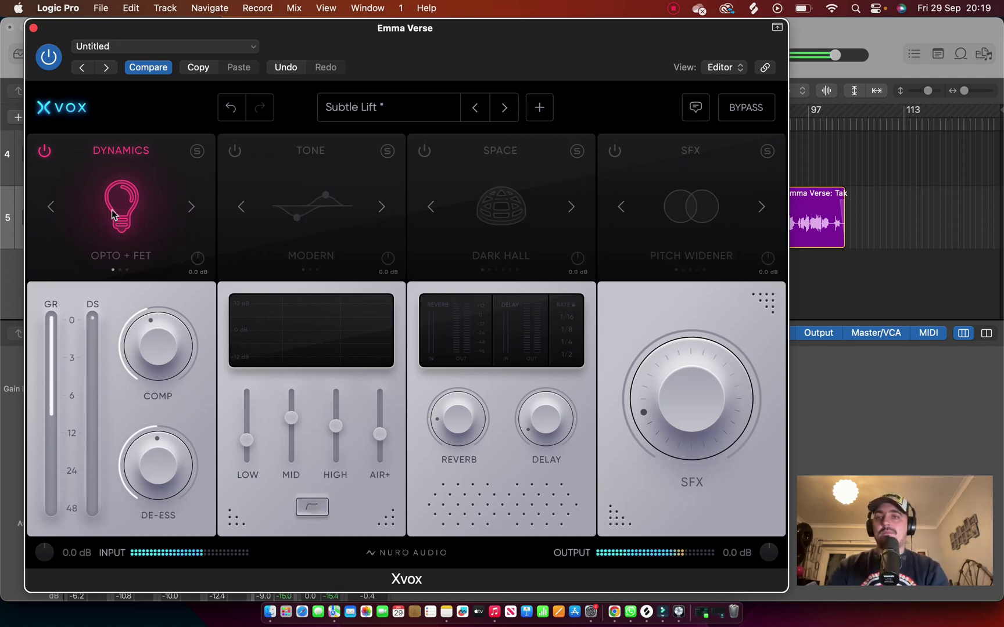
Step: A/B the Dynamics module, then set compression to 46% and de-essing to 42%
left_click(45, 152)
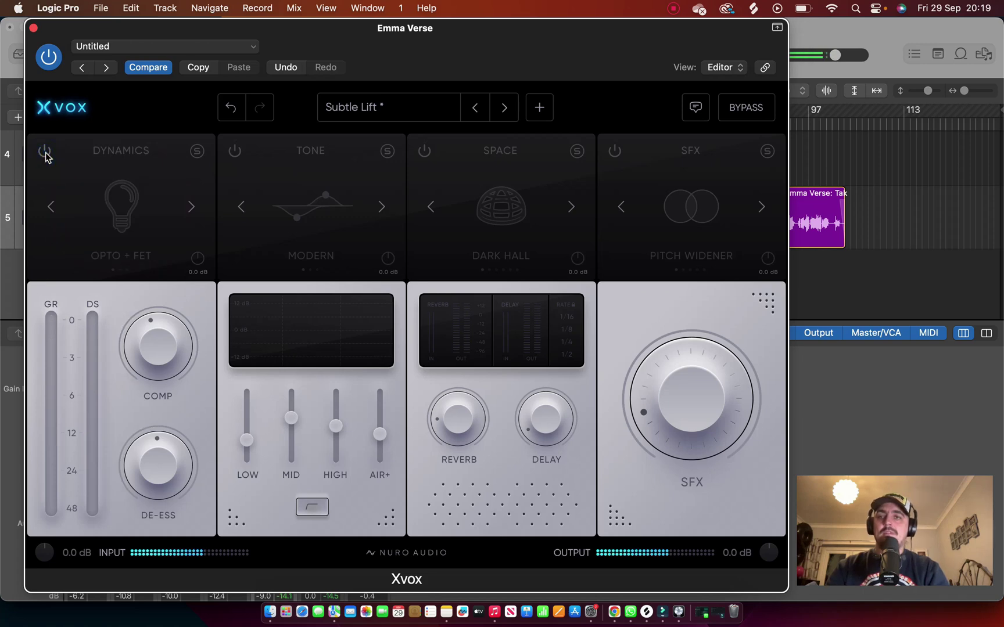
left_click(45, 153)
left_click(156, 335)
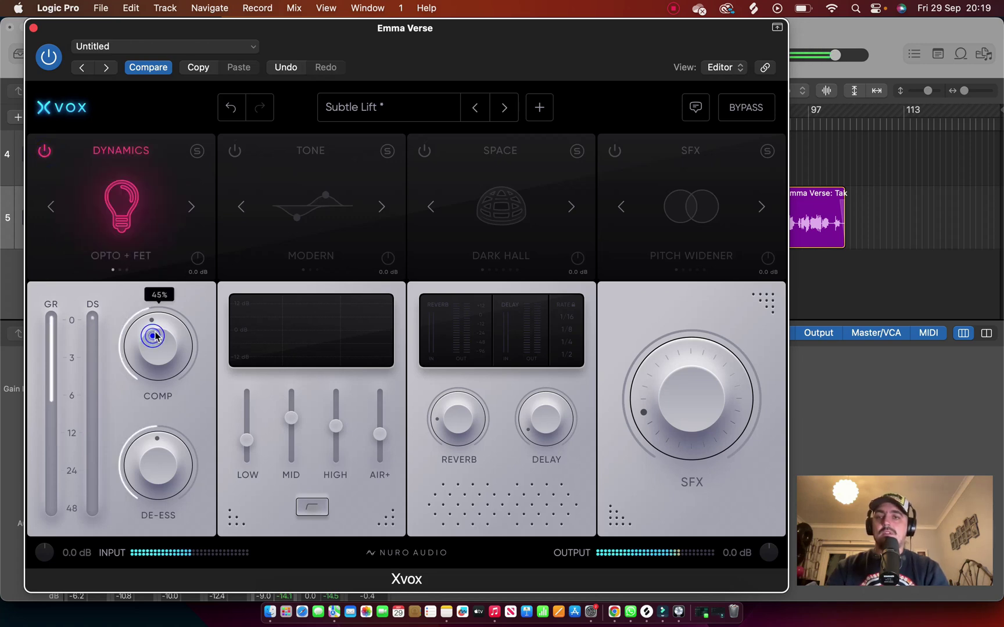
left_click_drag(156, 336, 152, 335)
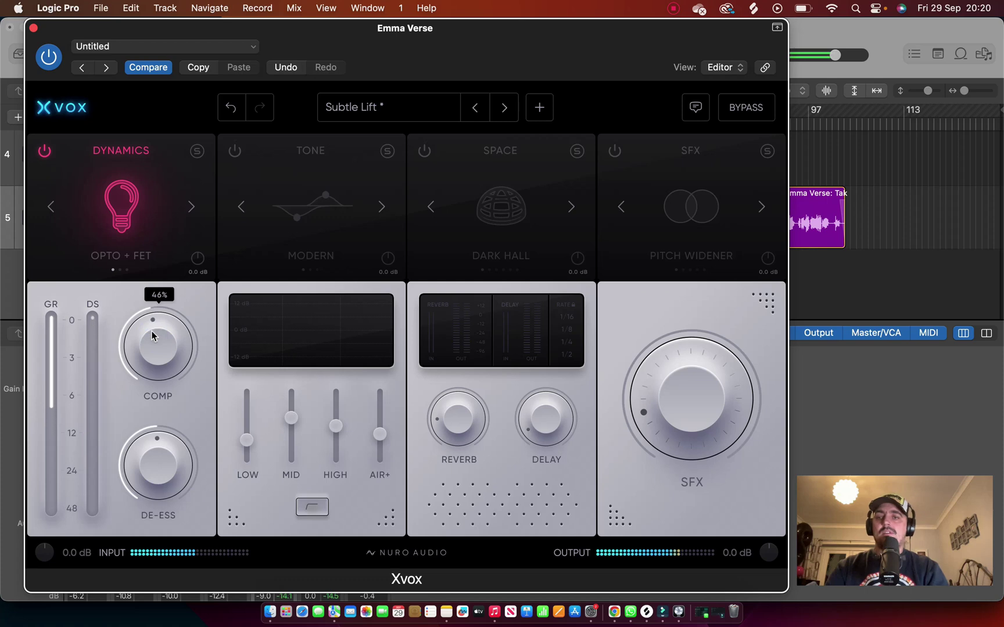
left_click_drag(146, 455, 144, 467)
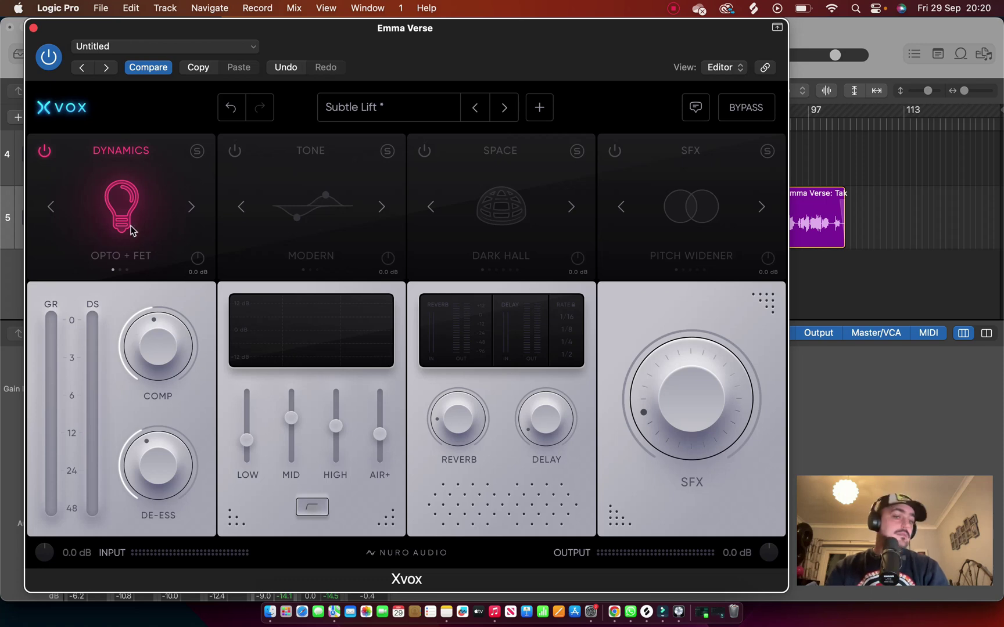
Step: Return the dynamics type to OPTO + FET, set compression to 50%, and turn Tone on
left_click(193, 209)
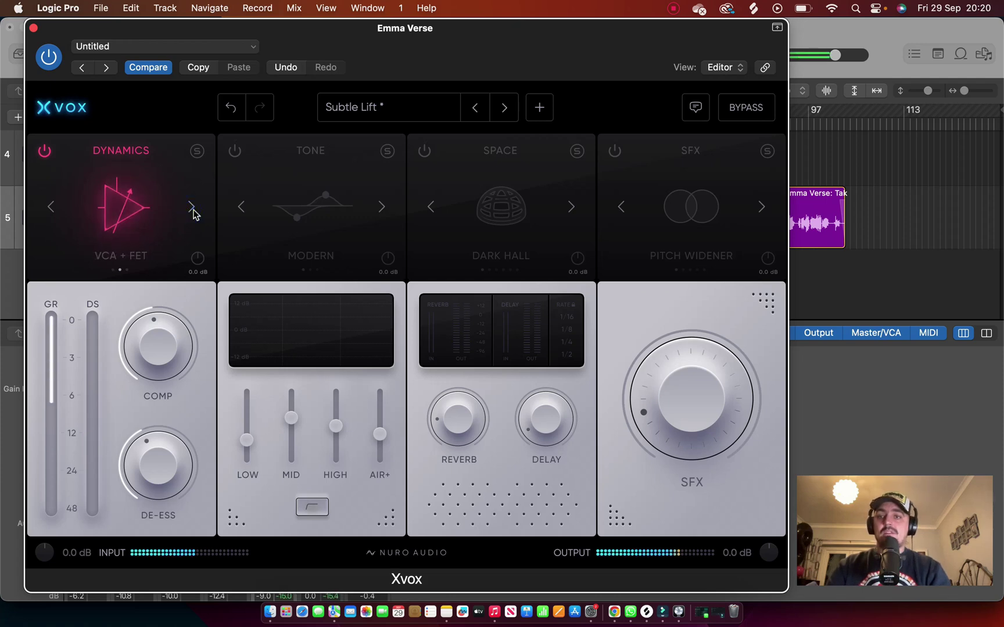
left_click(192, 209)
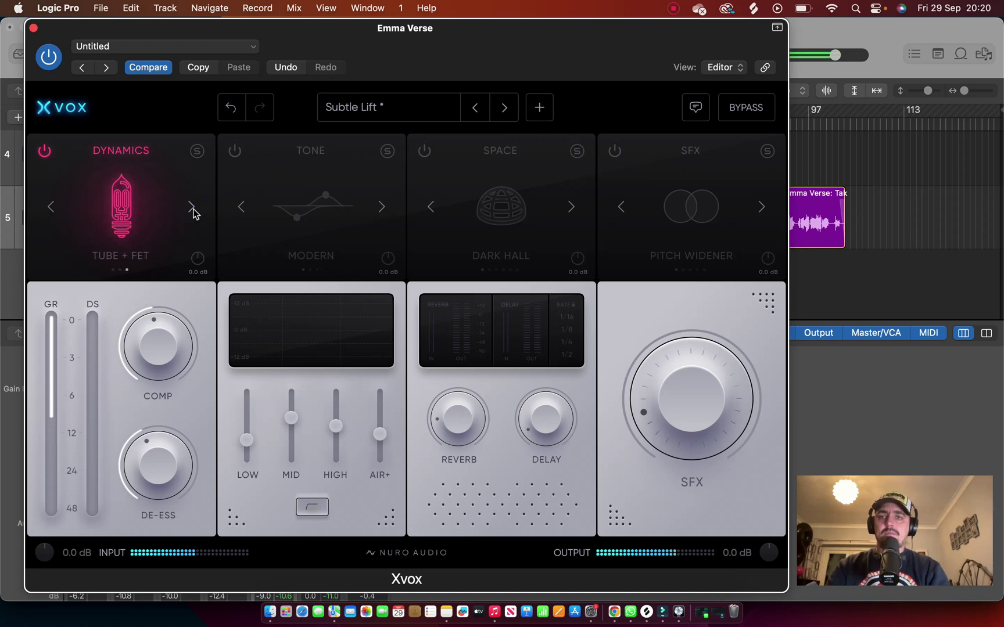
left_click(193, 209)
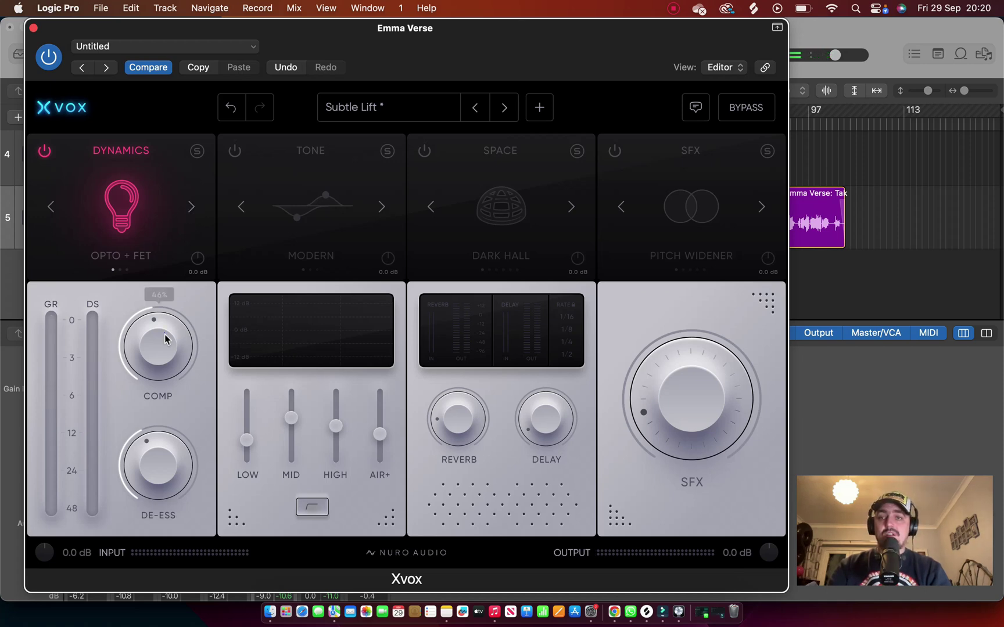
left_click_drag(169, 335, 169, 330)
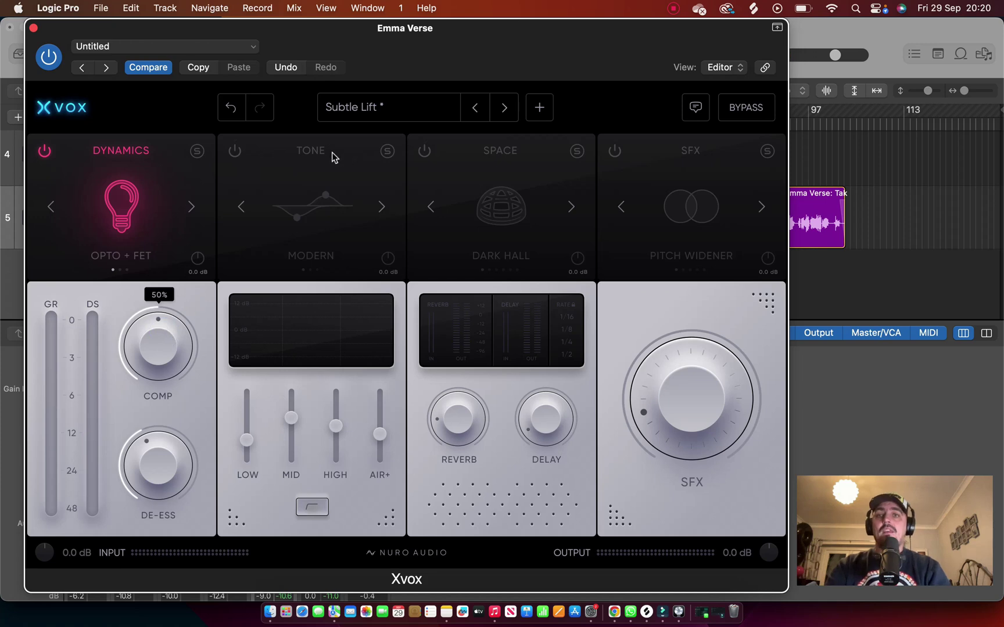
left_click(234, 151)
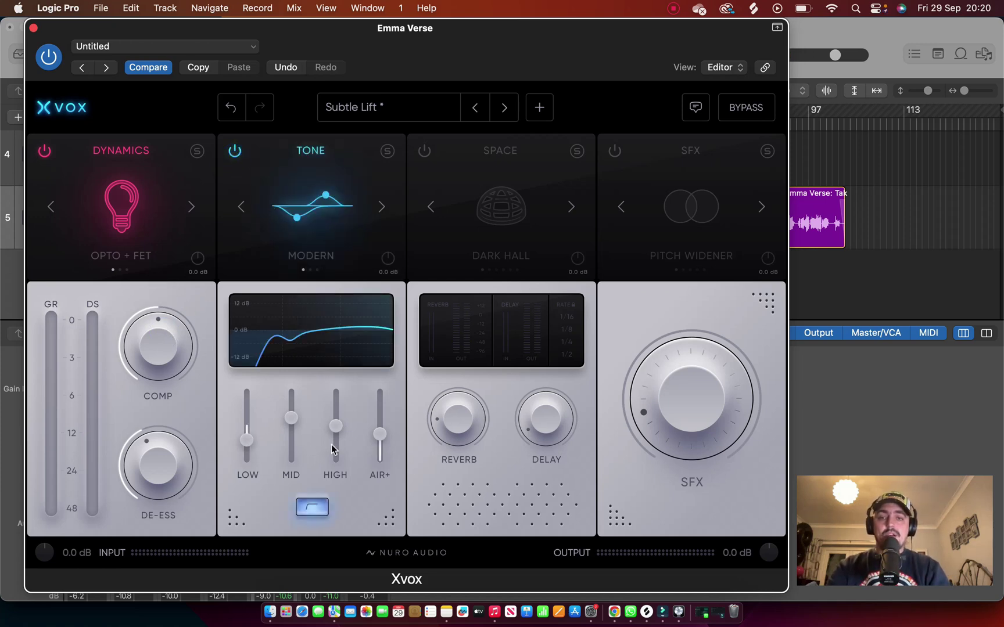
Step: Keep Tone's low cut on and audition Clear and Vintage before returning to MODERN
left_click(310, 508)
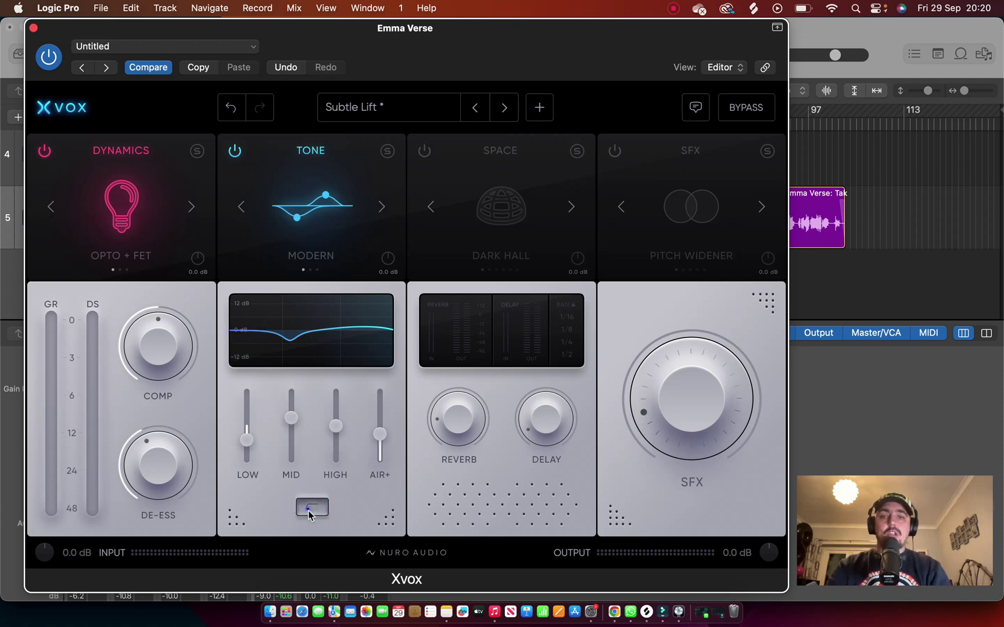
left_click(311, 509)
left_click(382, 209)
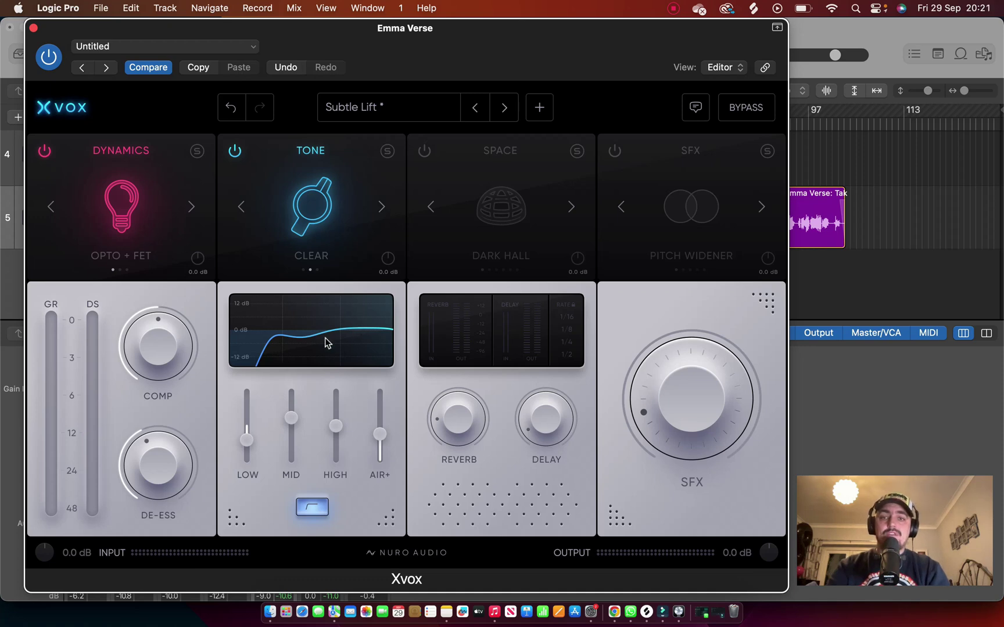
left_click(379, 207)
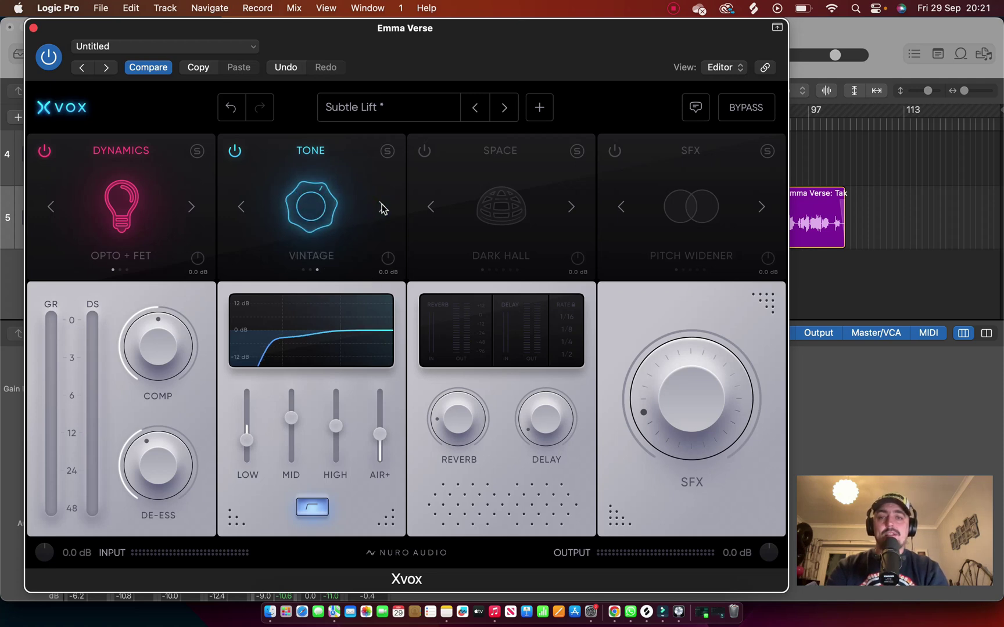
left_click(381, 207)
left_click(381, 207)
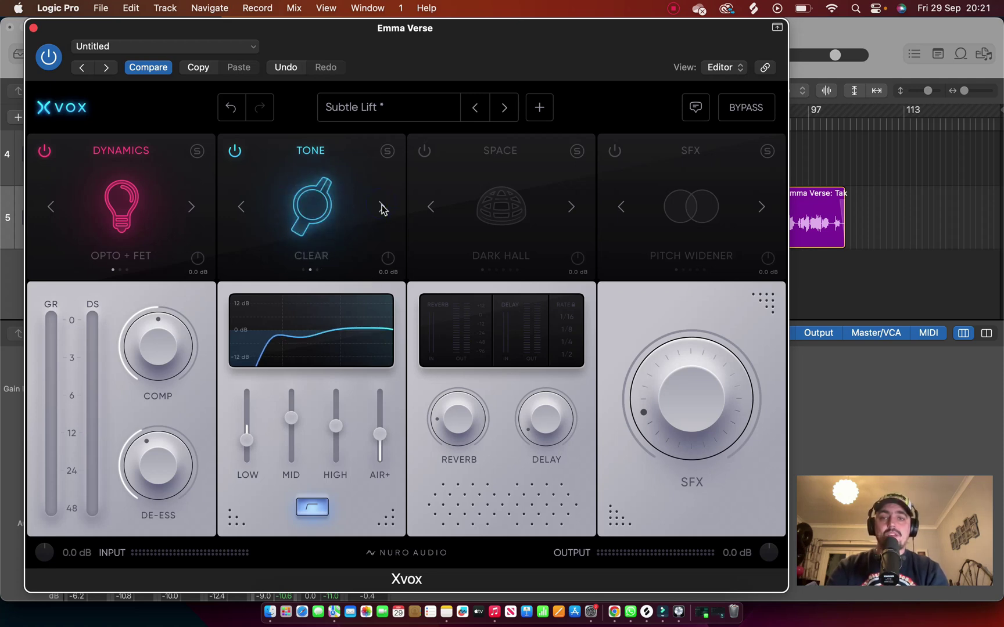
left_click(381, 207)
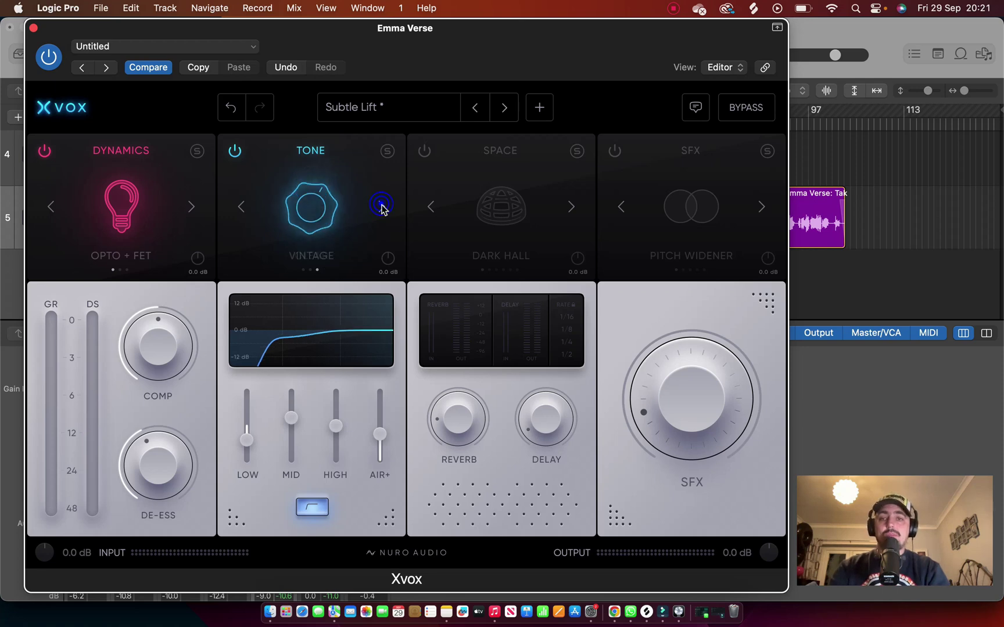
left_click(381, 207)
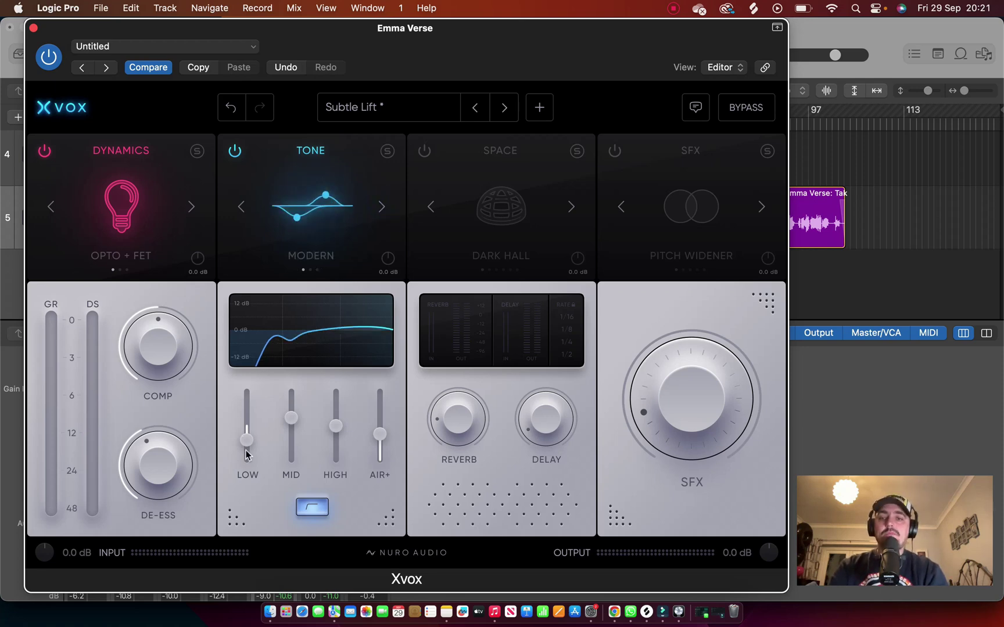
Step: Adjust the LOW band and set AIR+ to 0%, then back up to 33%
mouse_move(247, 446)
left_mouse_down()
mouse_move(248, 427)
mouse_move(251, 450)
left_mouse_up()
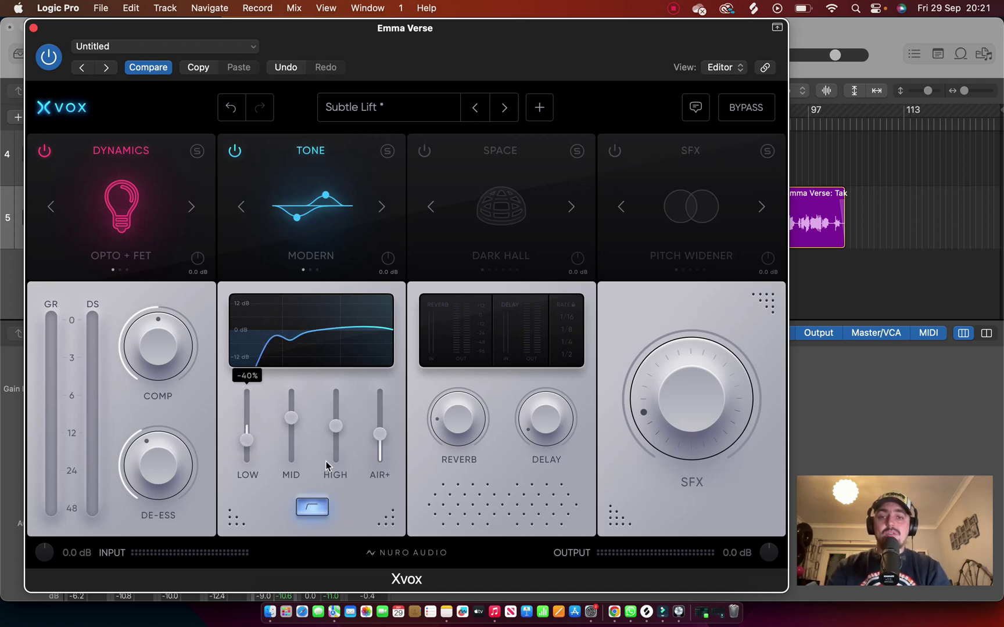
left_click(380, 436)
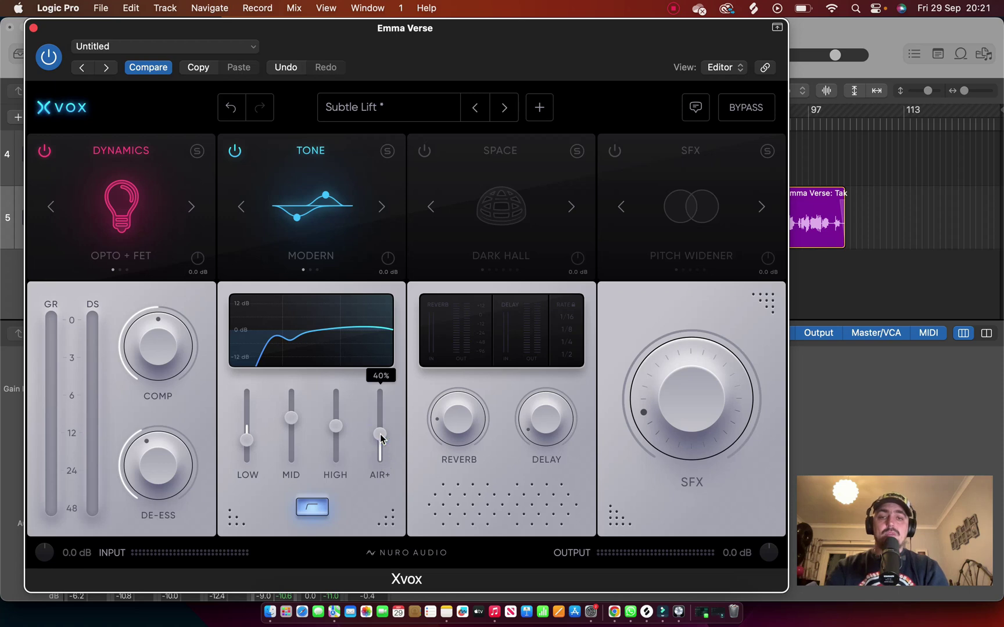
left_click_drag(381, 440, 378, 469)
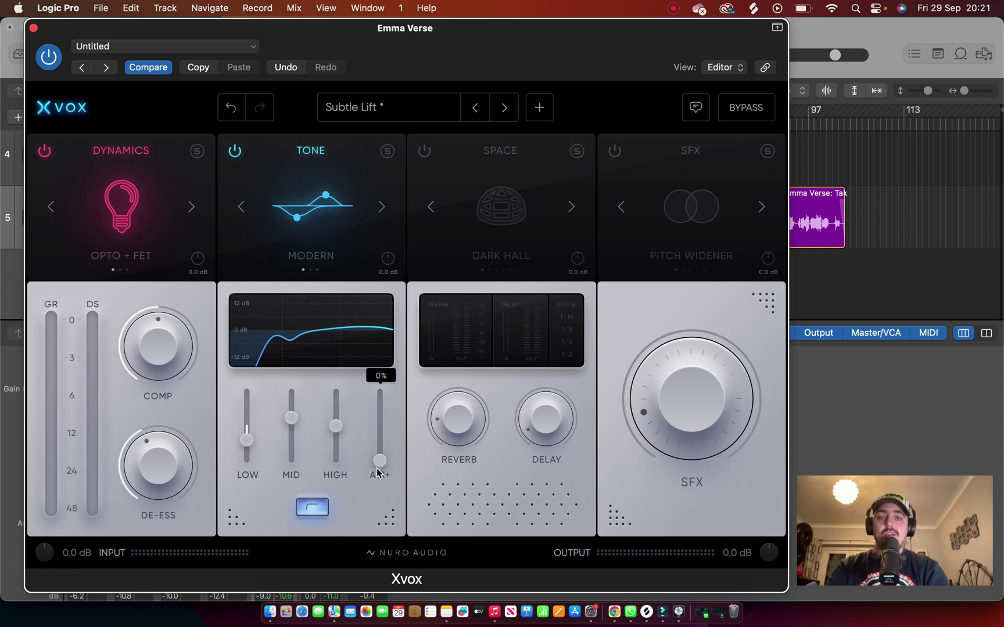
key("space")
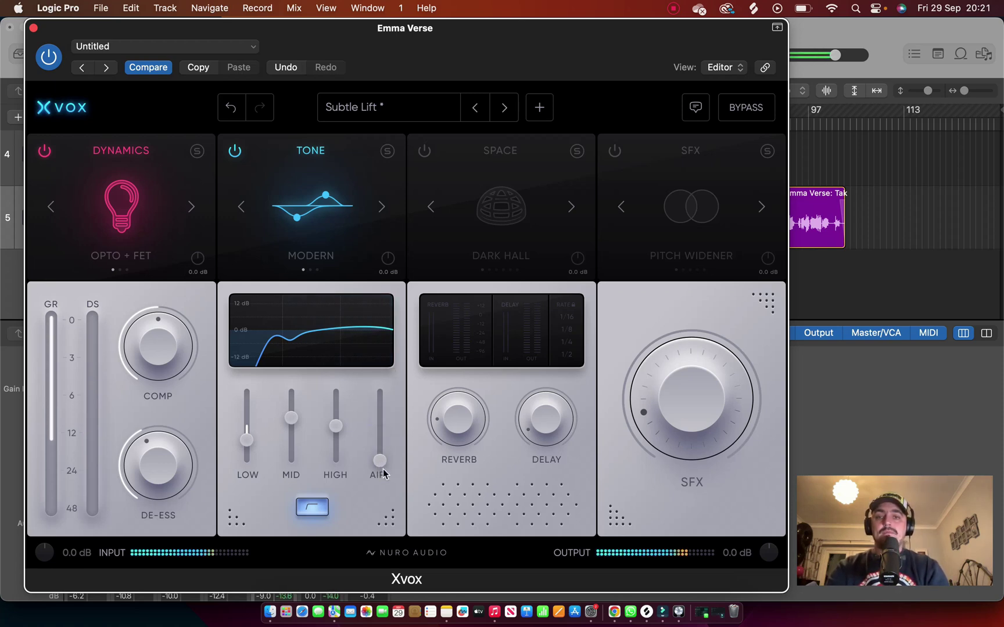
left_click_drag(381, 463, 382, 442)
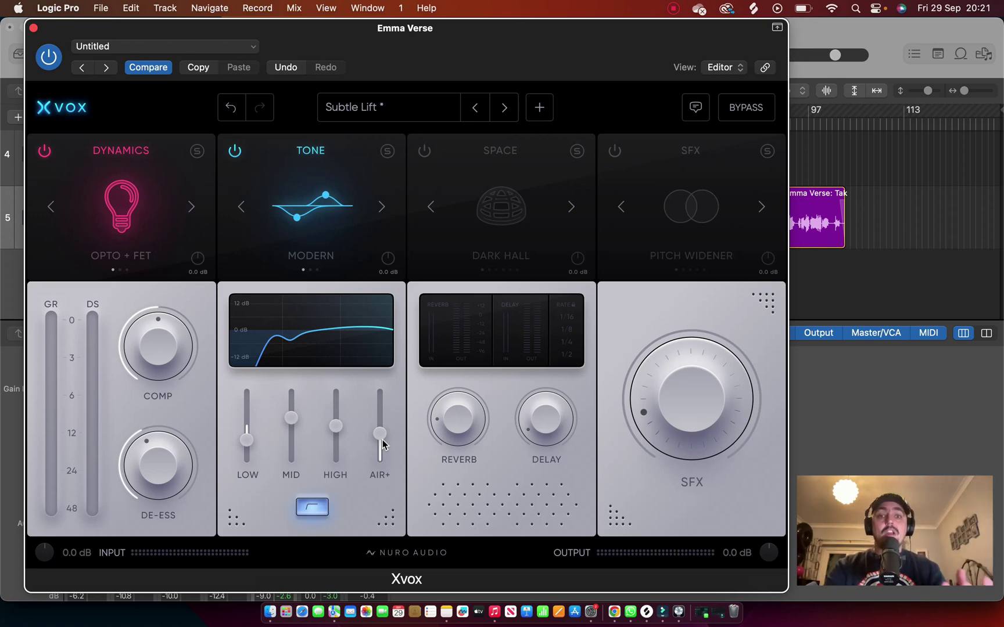
Step: Turn Space on, audition Plate through Infiniverb, and settle on Dark Hall
left_click(425, 151)
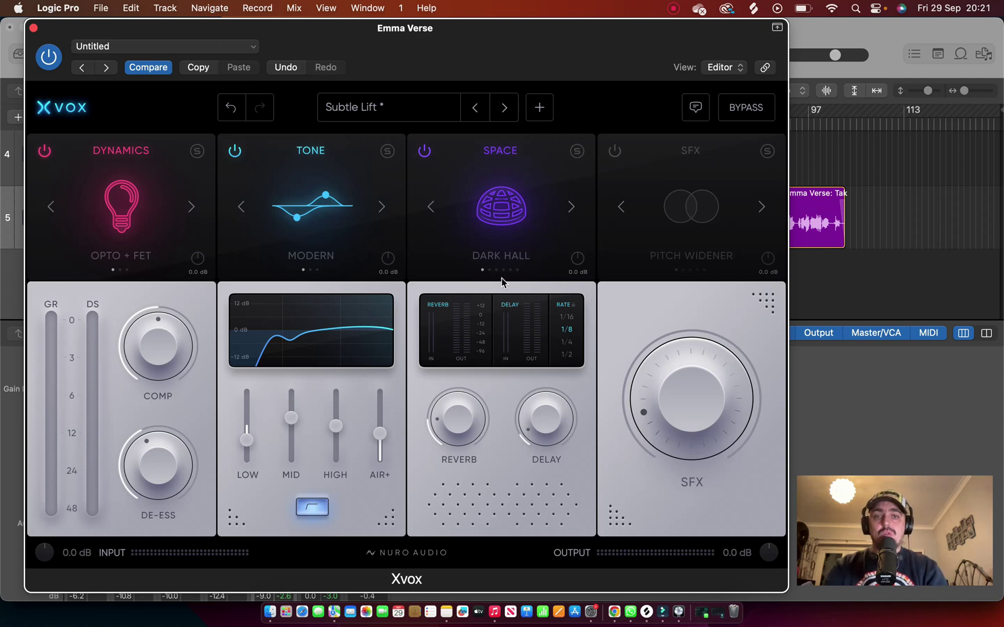
left_click(572, 206)
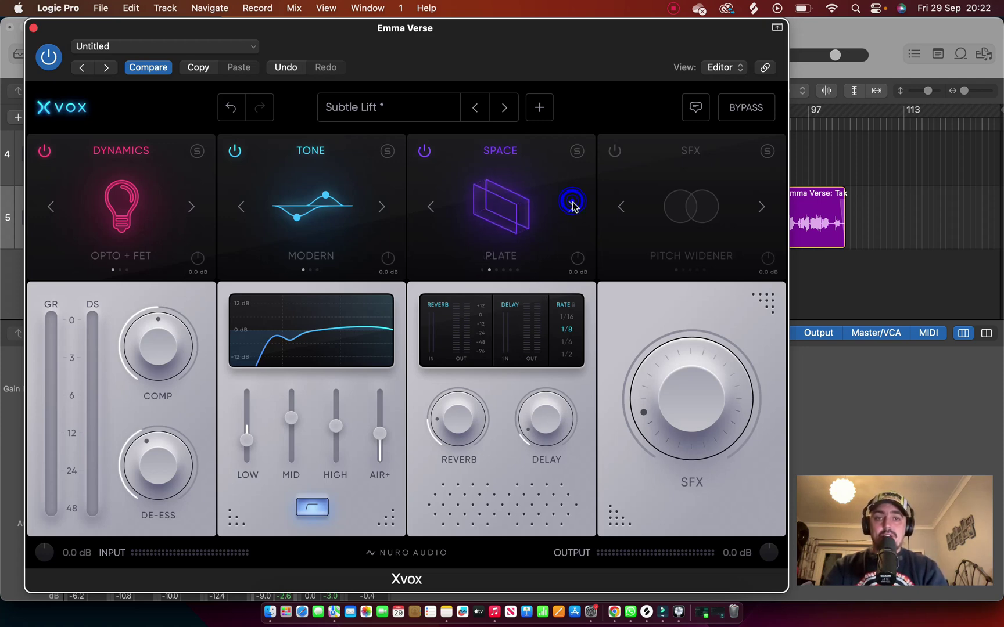
left_click(572, 206)
left_click(572, 206)
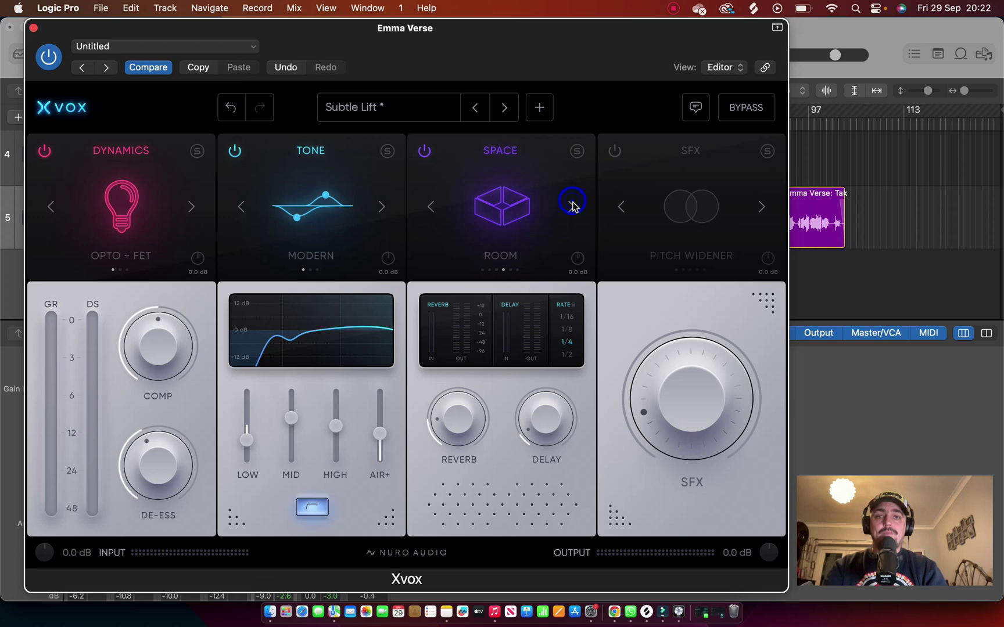
left_click(572, 206)
left_click(573, 206)
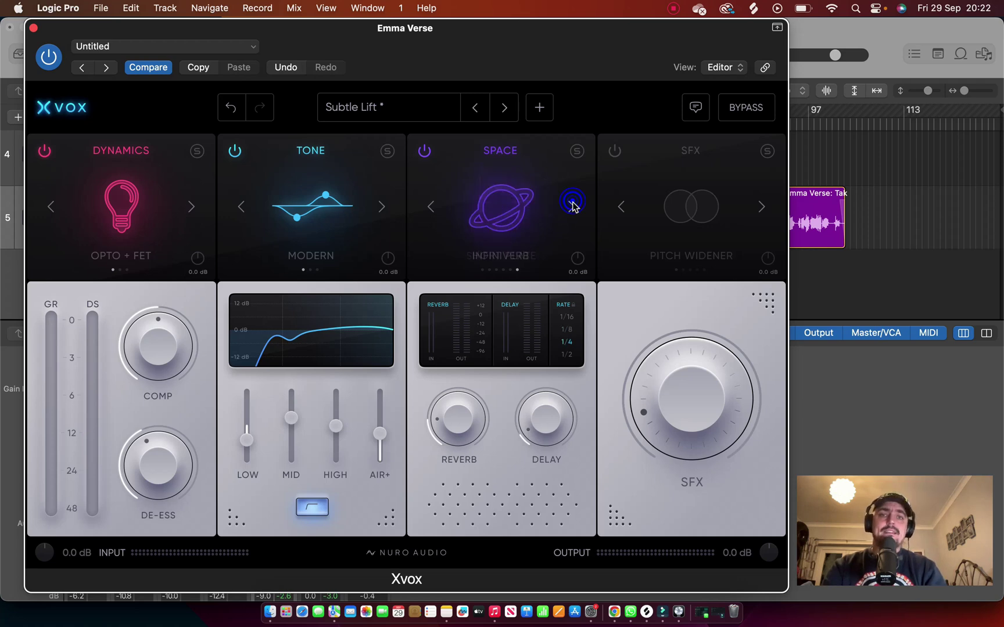
left_click(572, 206)
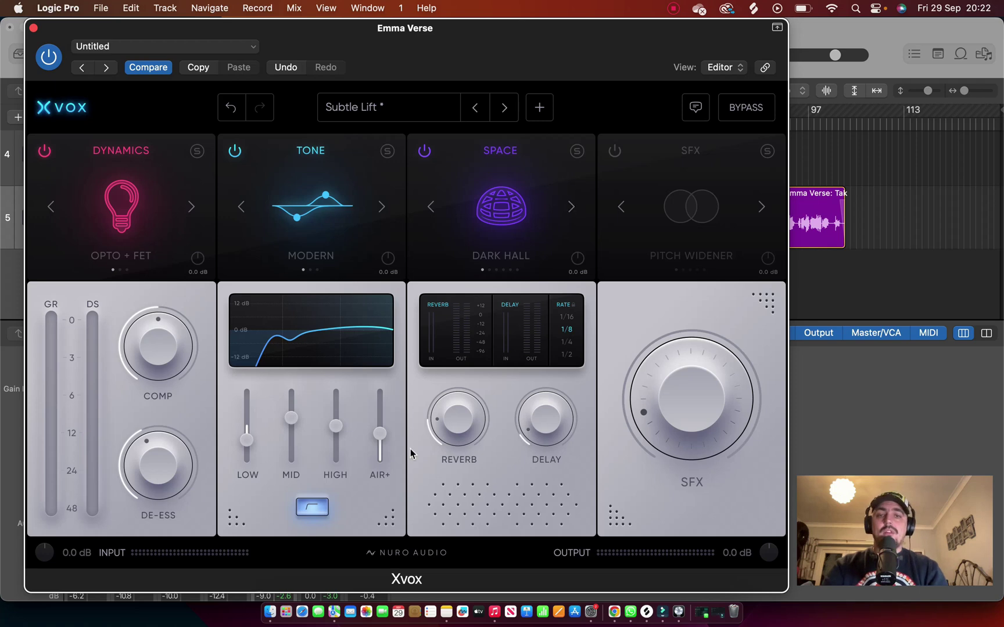
left_click(425, 151)
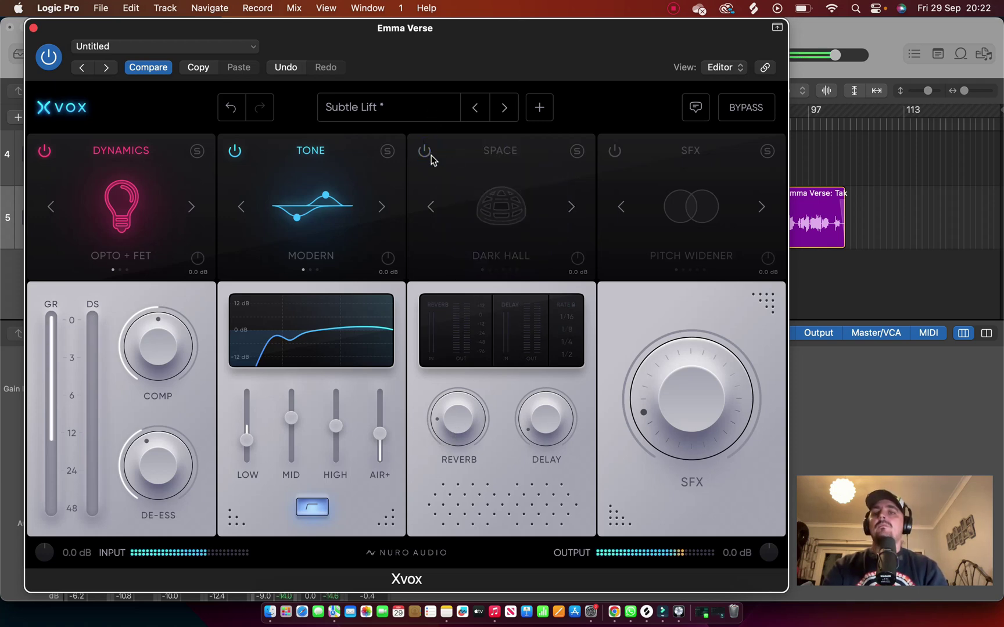
left_click(429, 157)
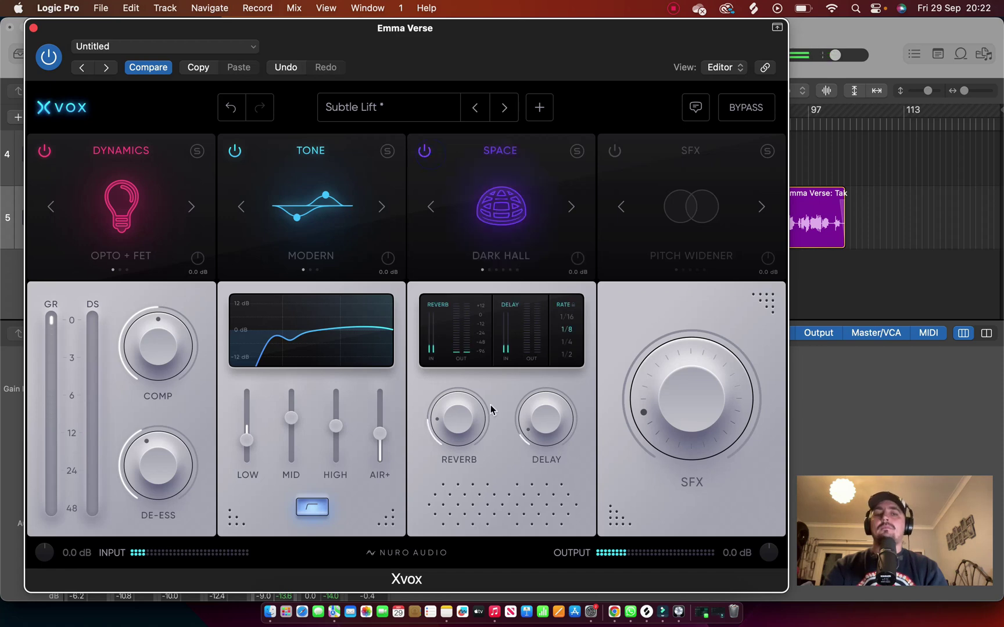
Step: Set the Space reverb to about 15% and the delay to about 14%
left_click_drag(453, 421, 445, 355)
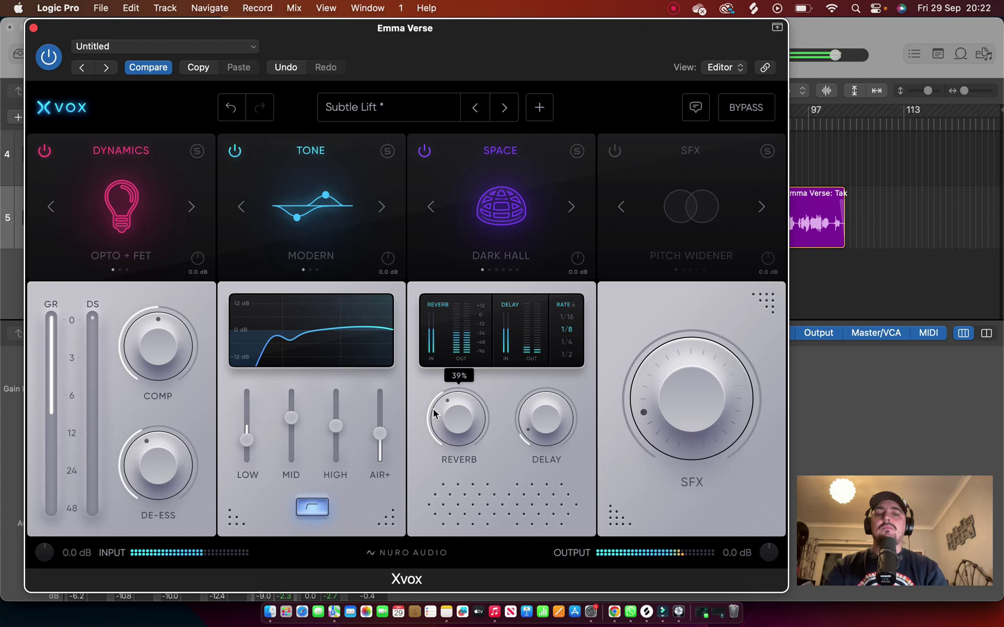
left_click_drag(433, 413, 438, 427)
left_click_drag(544, 438, 537, 319)
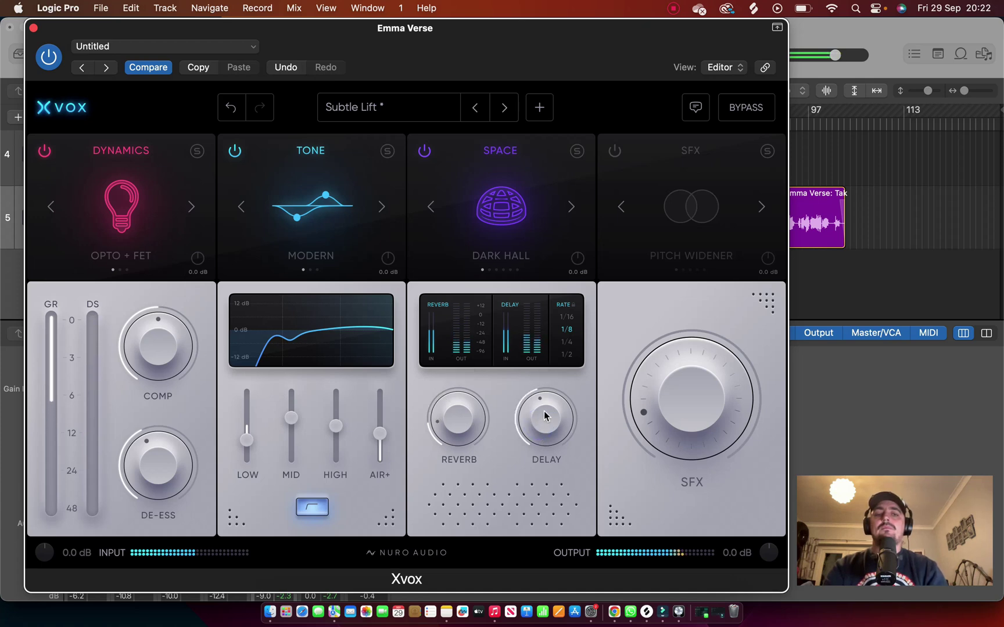
left_click_drag(545, 415, 523, 467)
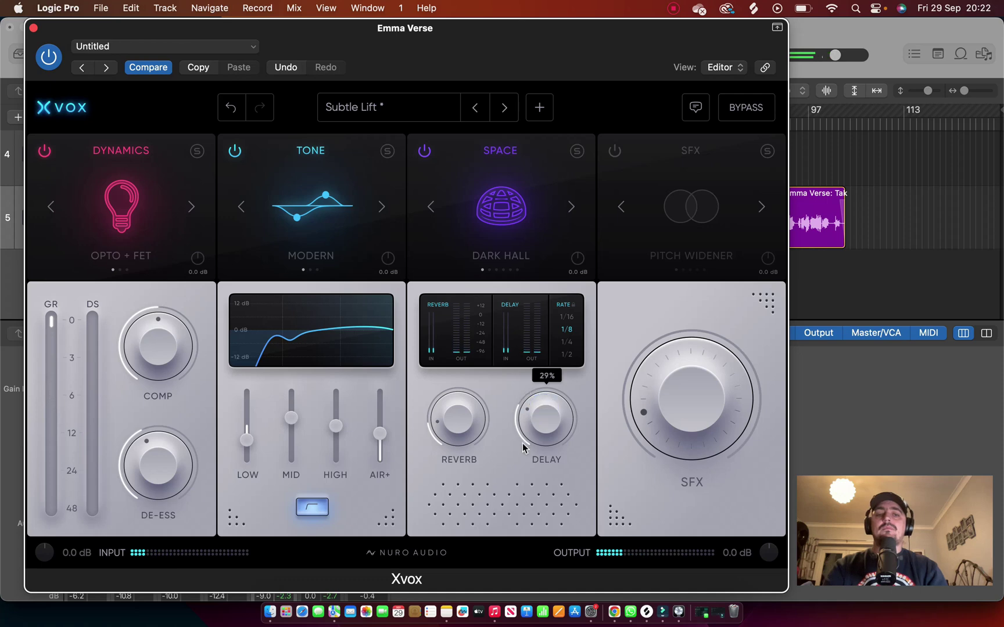
mouse_move(454, 422)
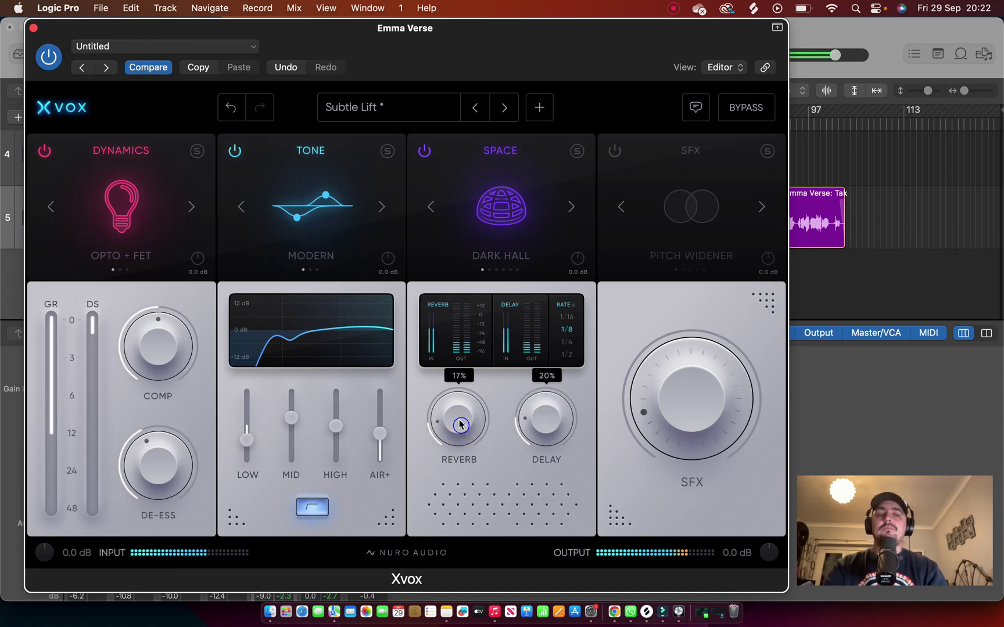
left_click_drag(455, 423, 457, 433)
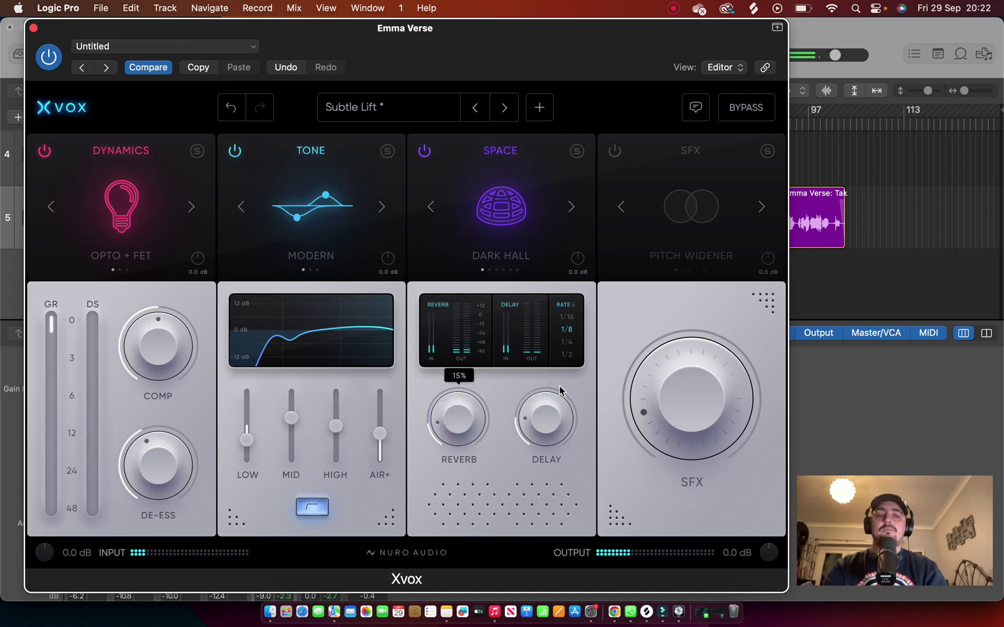
left_click_drag(549, 414, 550, 430)
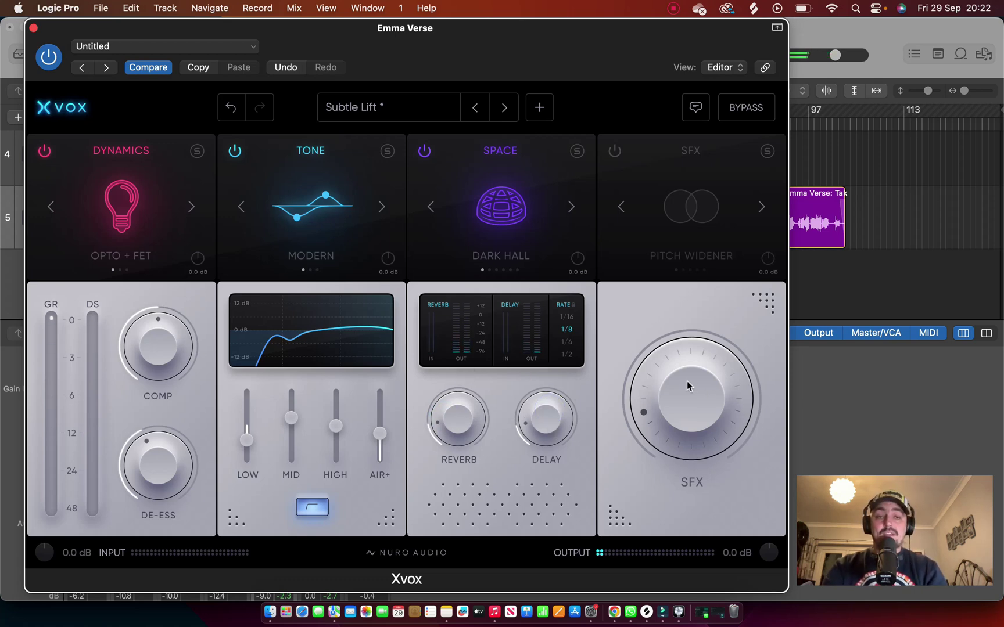
Step: Turn the SFX module on and set its amount to about 16%
left_click(615, 152)
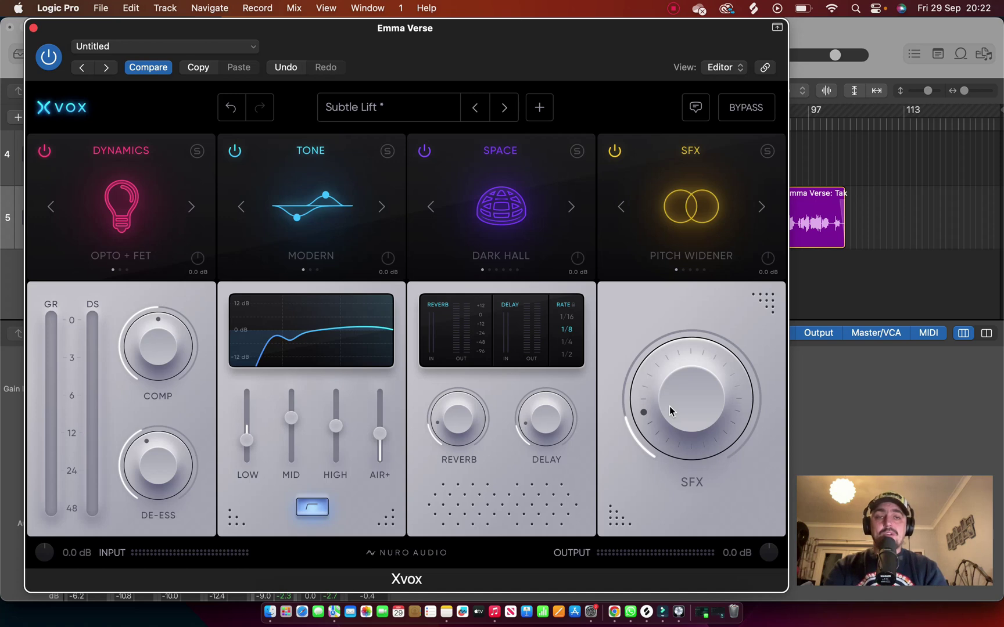
left_click_drag(669, 410, 717, 231)
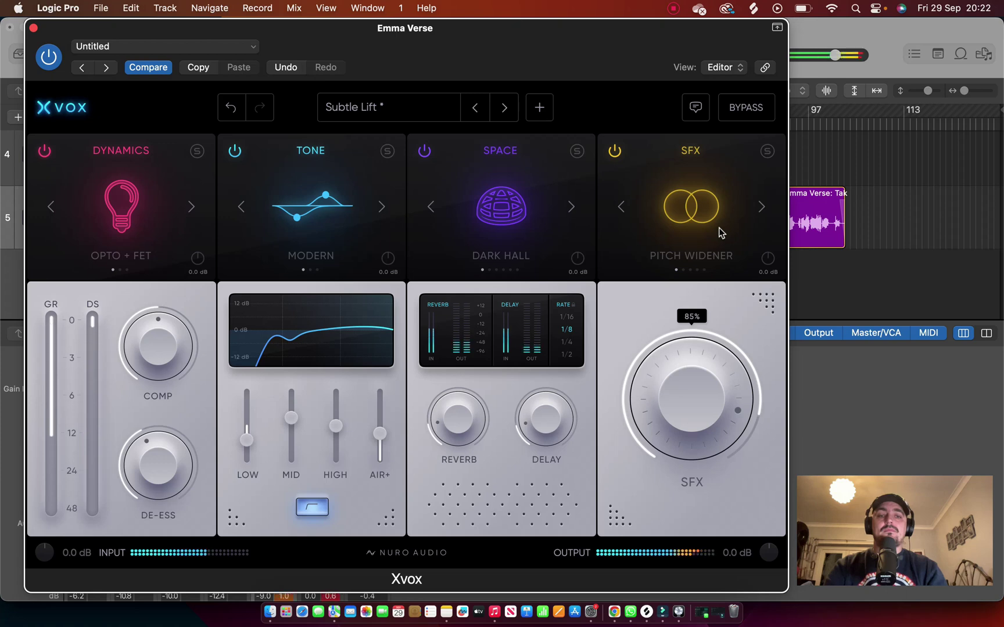
left_click_drag(705, 254, 659, 409)
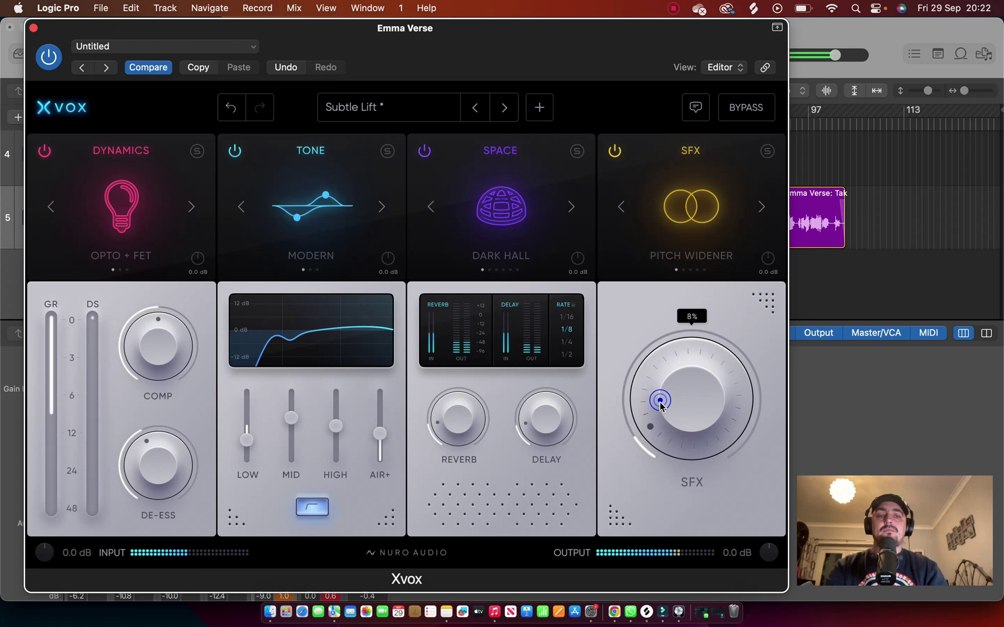
left_click_drag(660, 401, 652, 374)
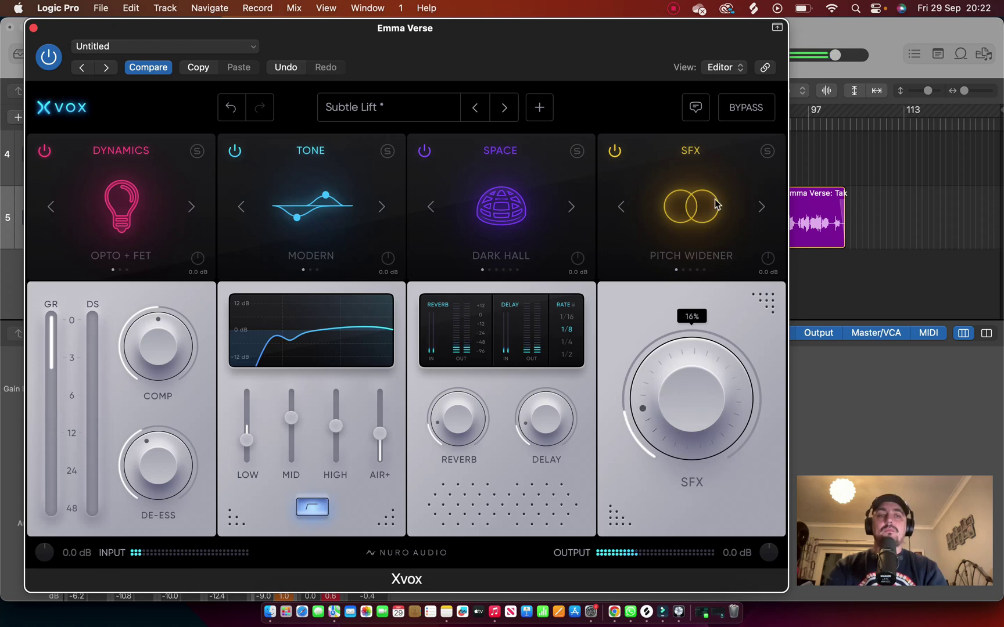
Step: Audition Chorus, Phaser, Amp and Telephone, then choose Pitch Widener at about 19%
left_click(762, 207)
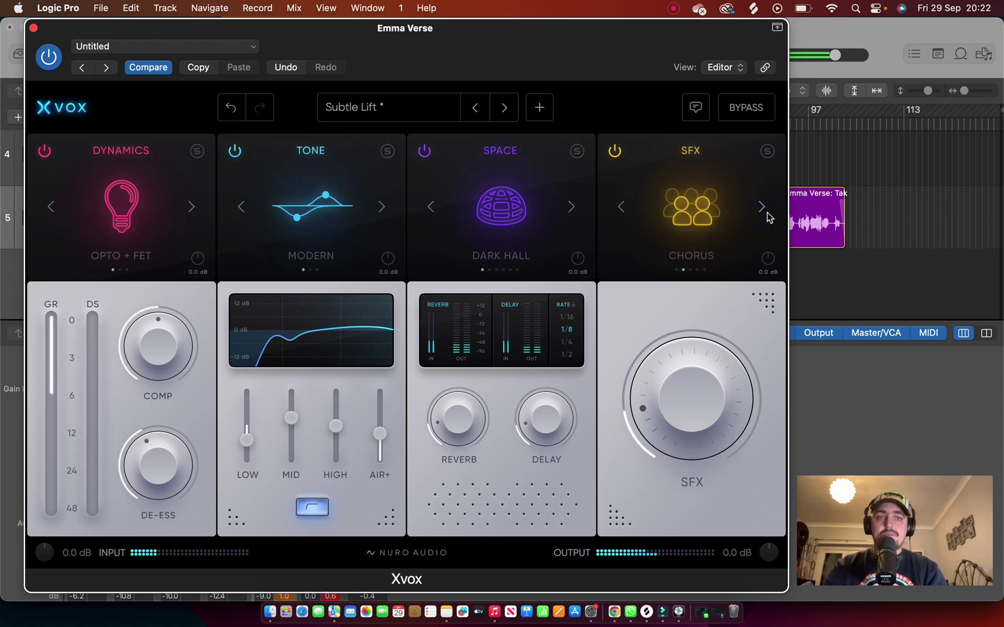
left_click(762, 208)
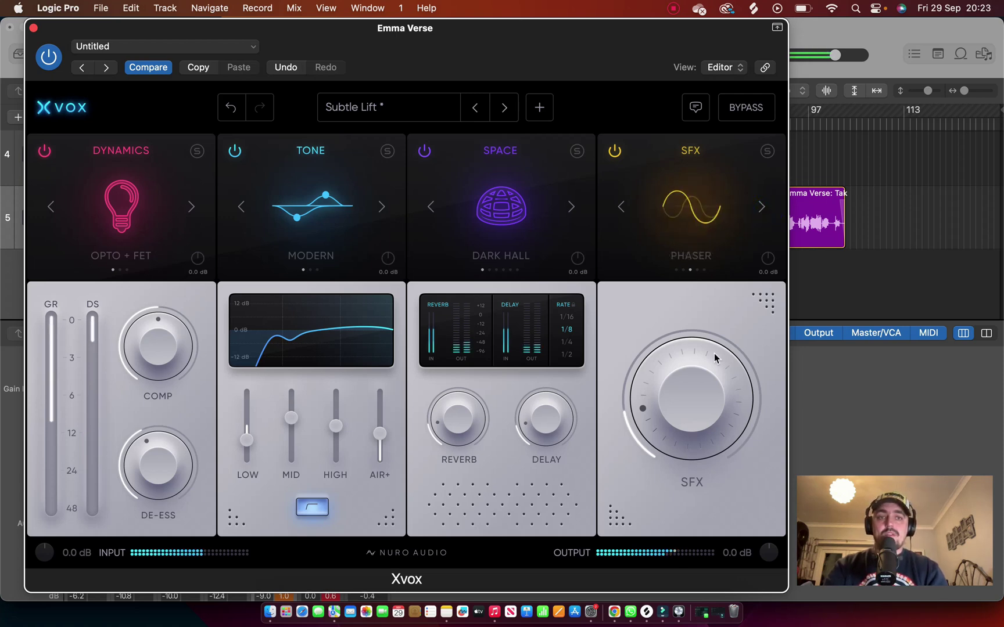
left_click_drag(715, 357, 712, 206)
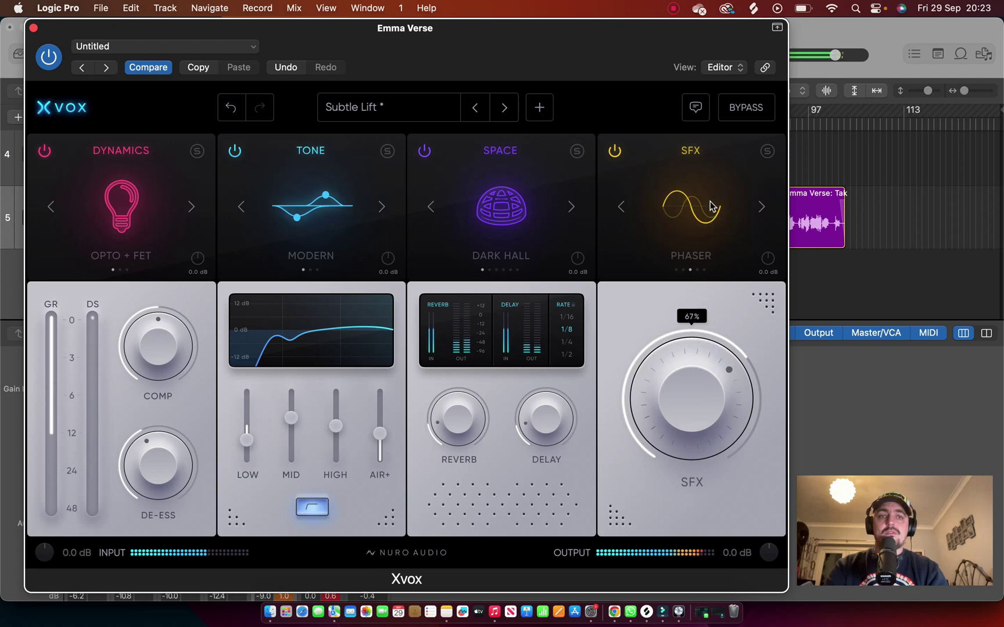
left_click(761, 208)
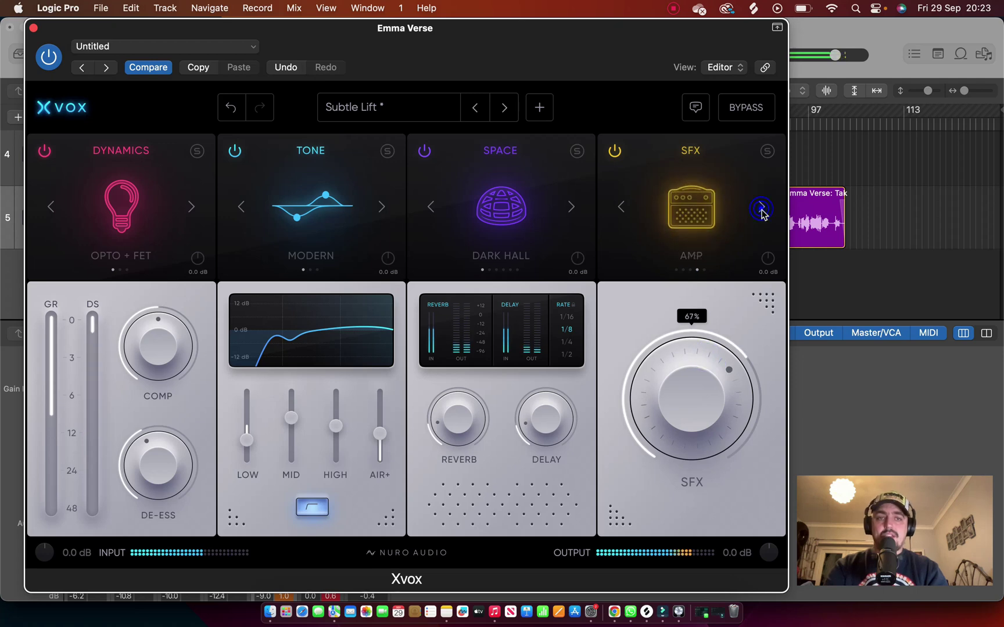
left_click(707, 378)
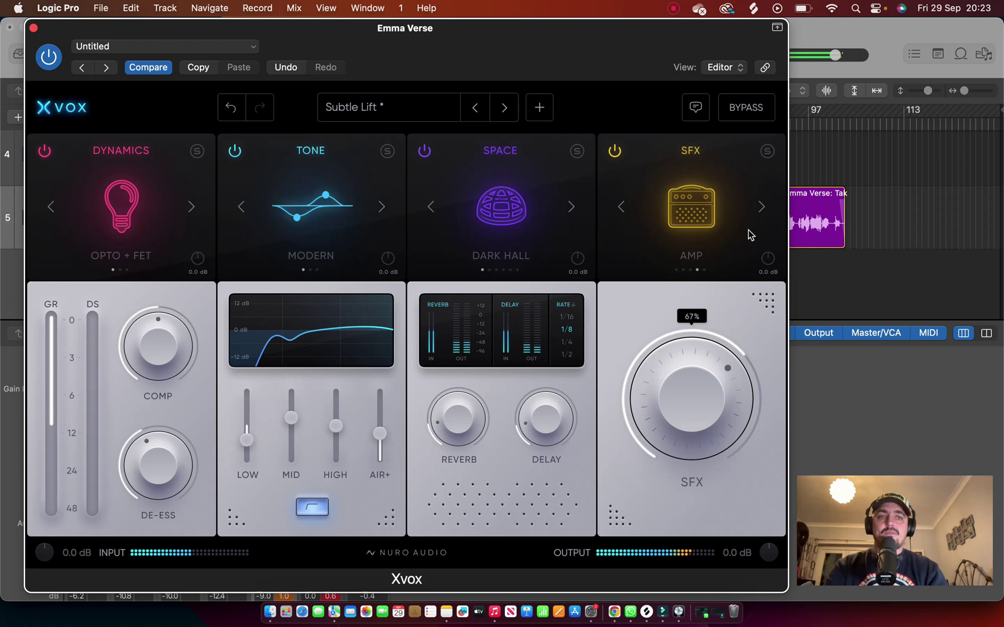
left_click(761, 208)
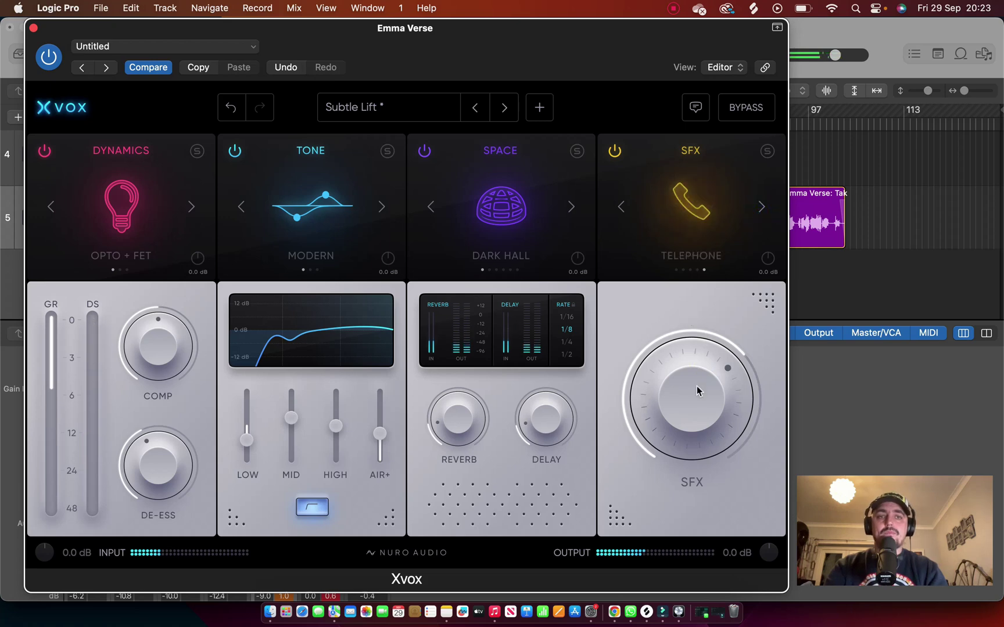
left_click_drag(698, 391, 696, 379)
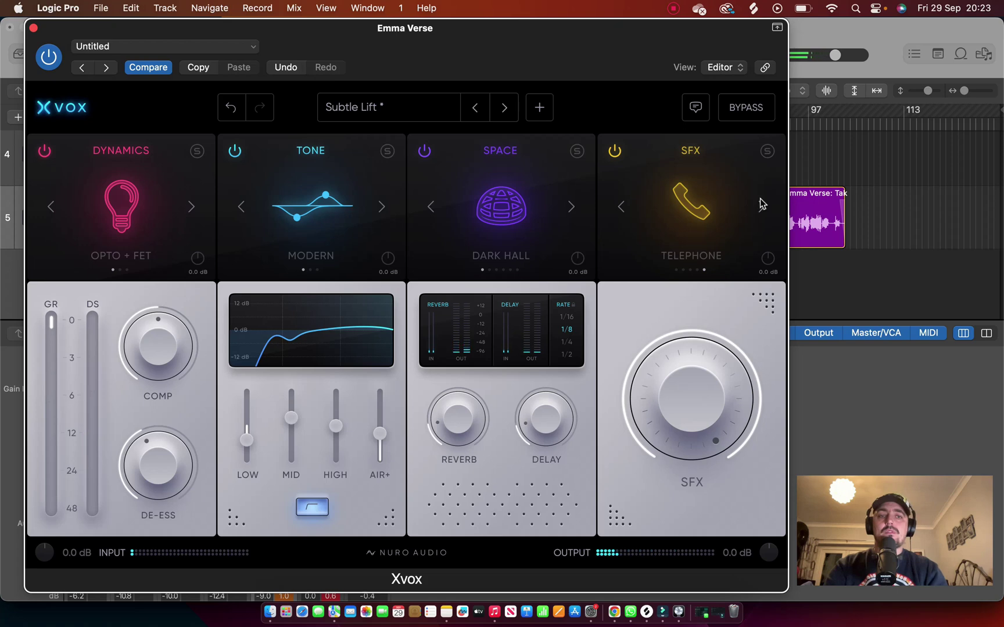
left_click(761, 206)
left_click_drag(691, 442, 672, 518)
left_click_drag(691, 443, 704, 533)
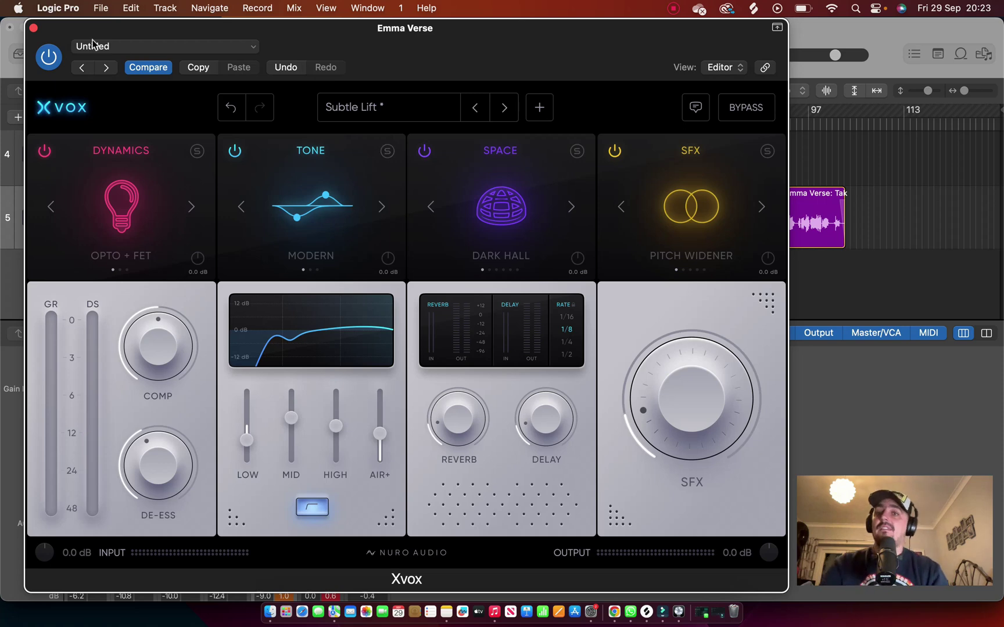
Step: Close the Xvox window, unsolo track 5 and lower its fader to about -11.6 dB
left_click(33, 27)
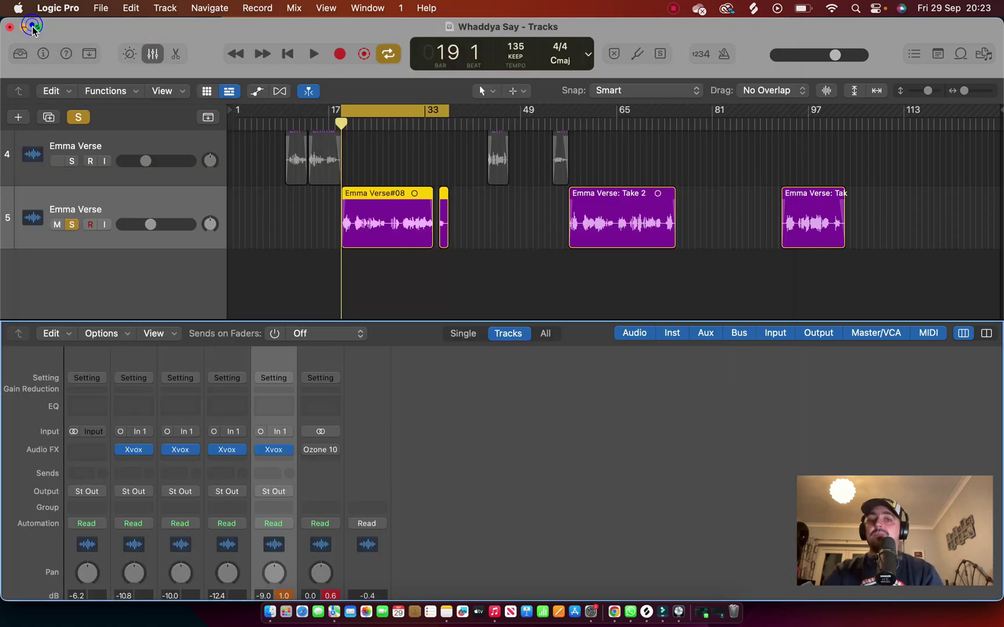
left_click(71, 224)
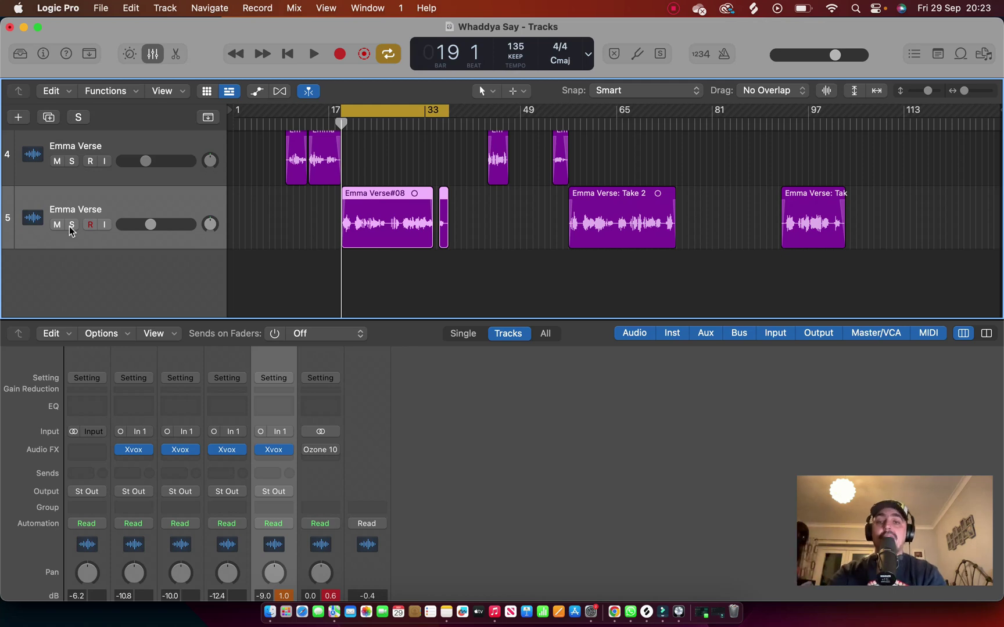
key("space")
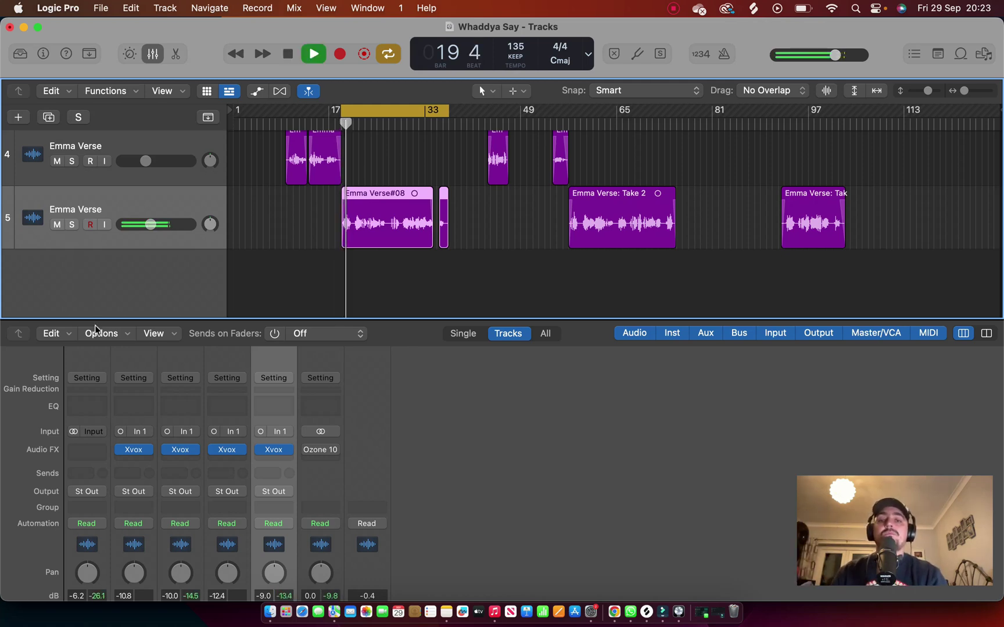
scroll(201, 528, "down", 4)
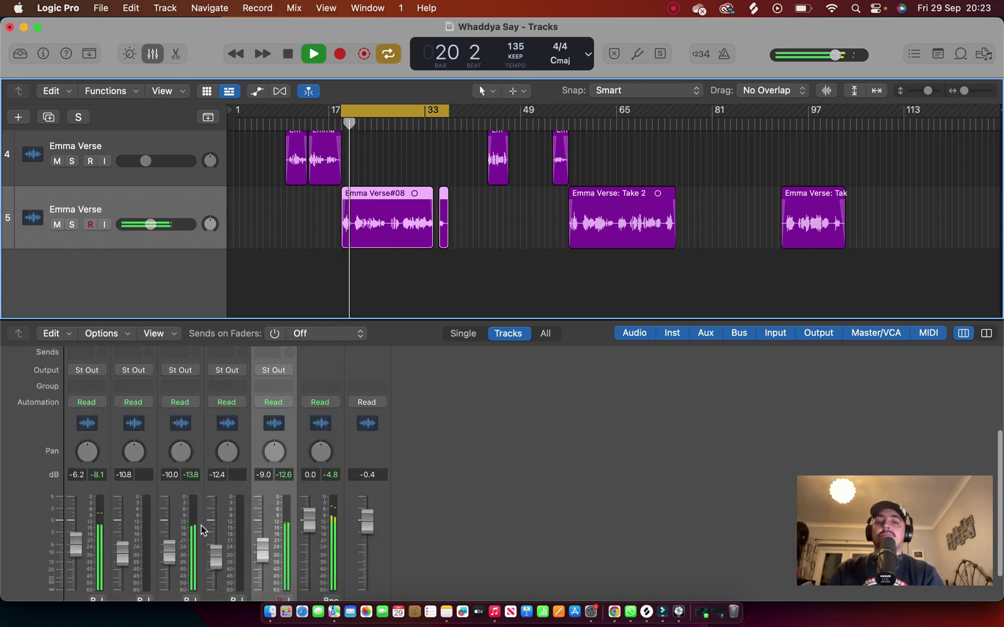
left_click(265, 548)
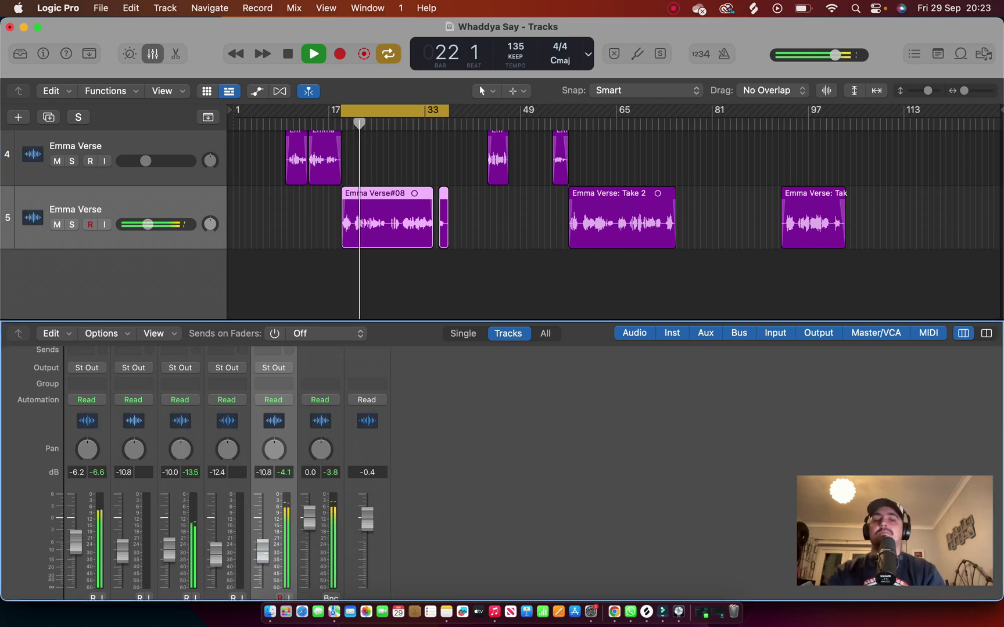
left_click_drag(265, 548, 266, 557)
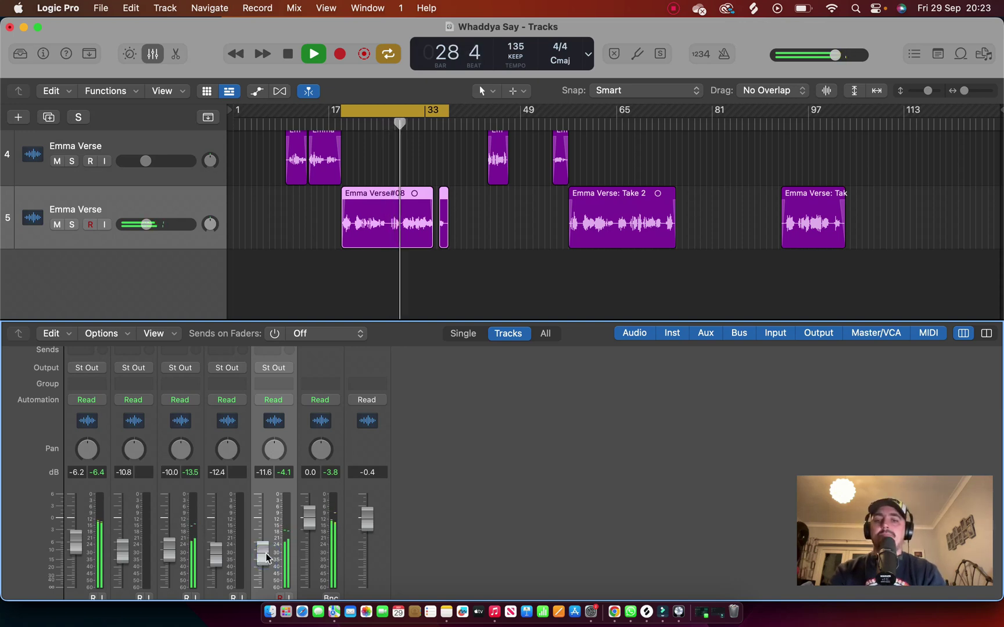
Step: Compare by bypassing Xvox on channels 3 and 4, then re-enable it on channels 3 and 5
scroll(260, 461, "up", 3)
scroll(260, 461, "up", 2)
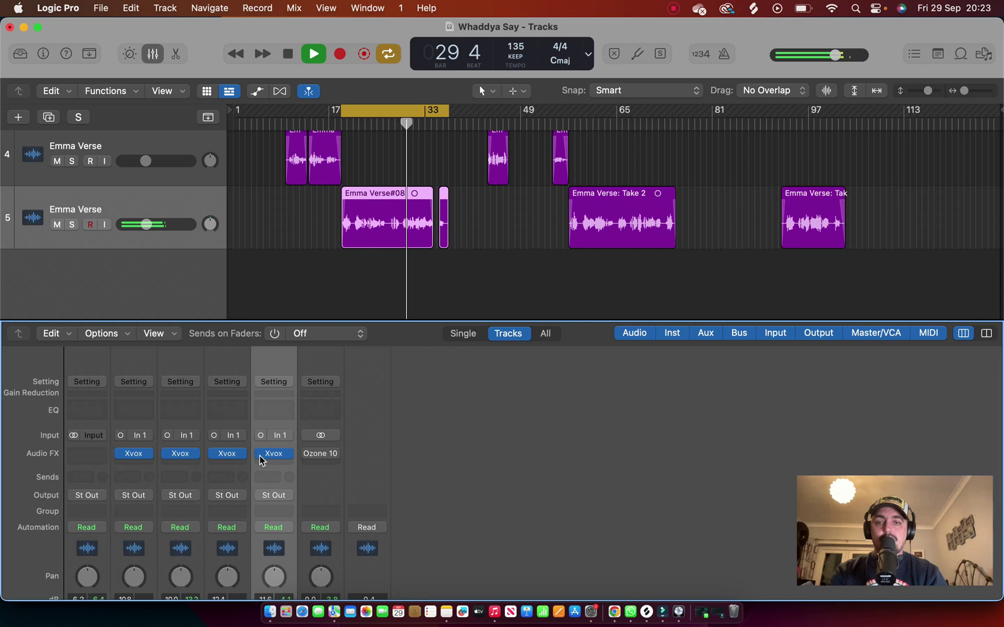
left_click(169, 453)
left_click(214, 453)
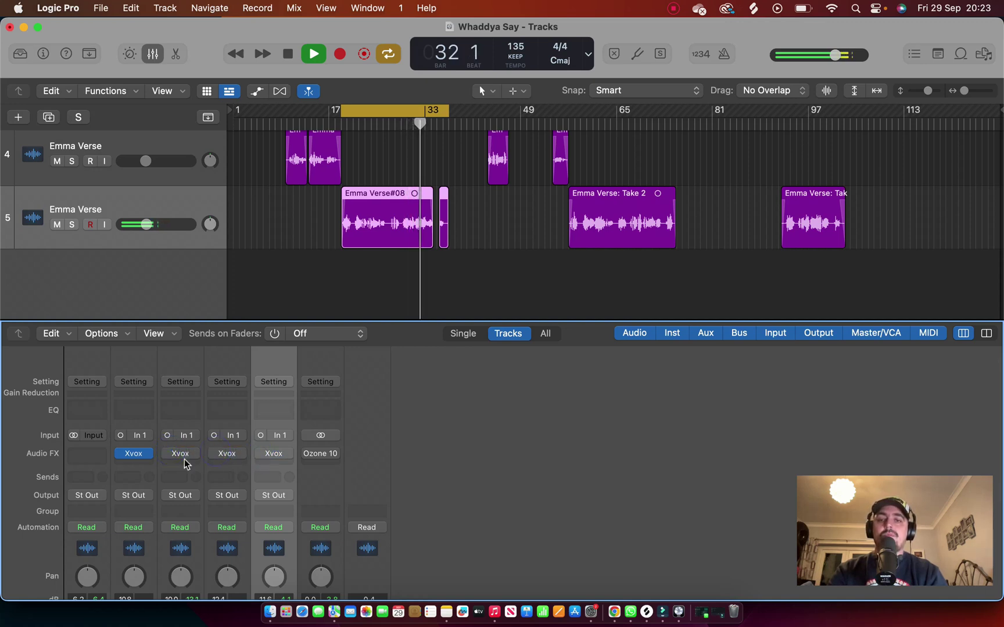
left_click(168, 454)
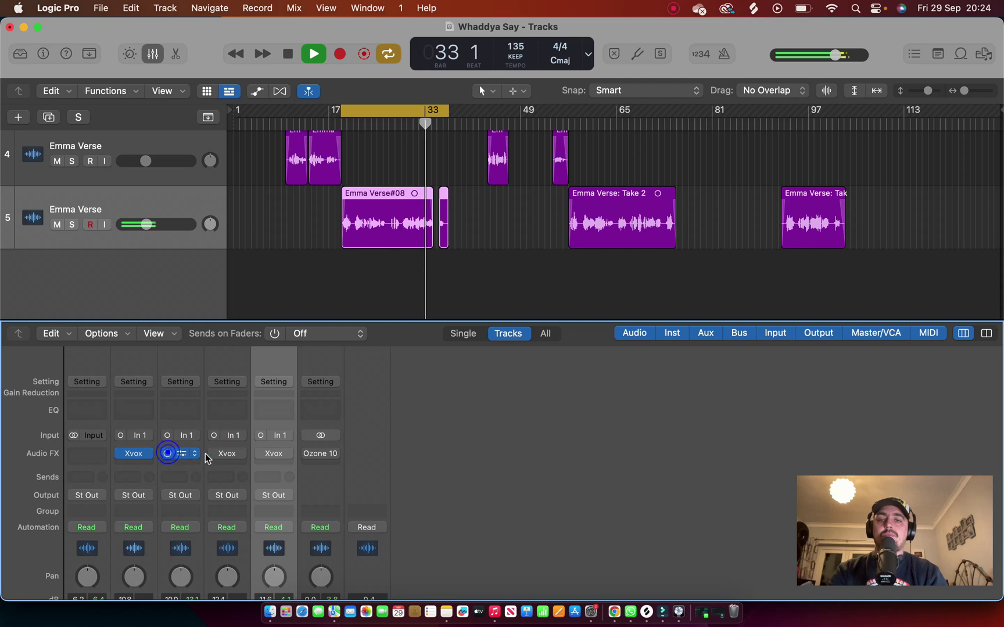
left_click(261, 453)
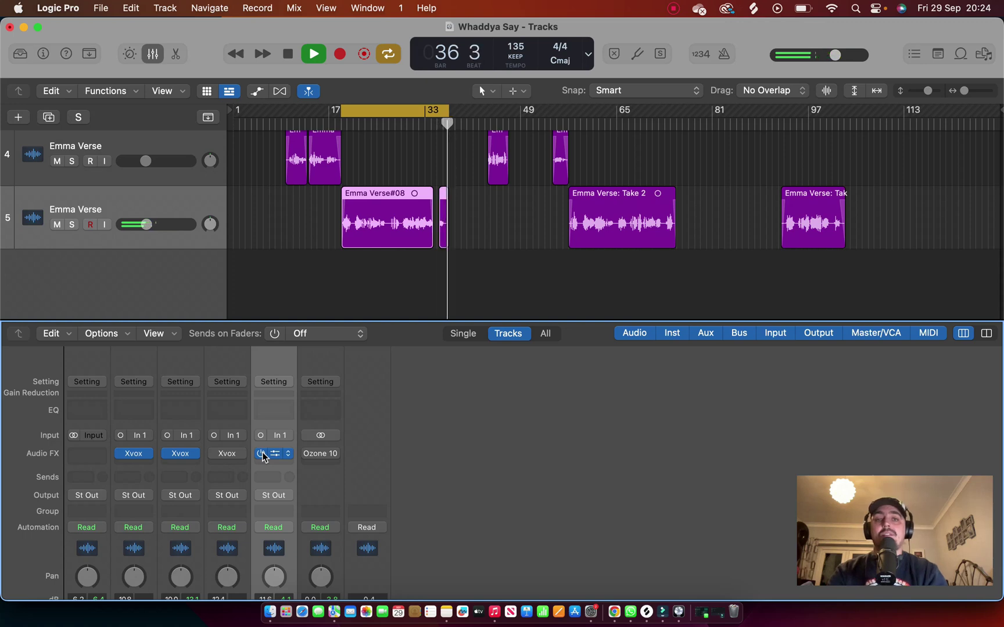
Step: Stop playback and re-enable Xvox on channel 4
key("space")
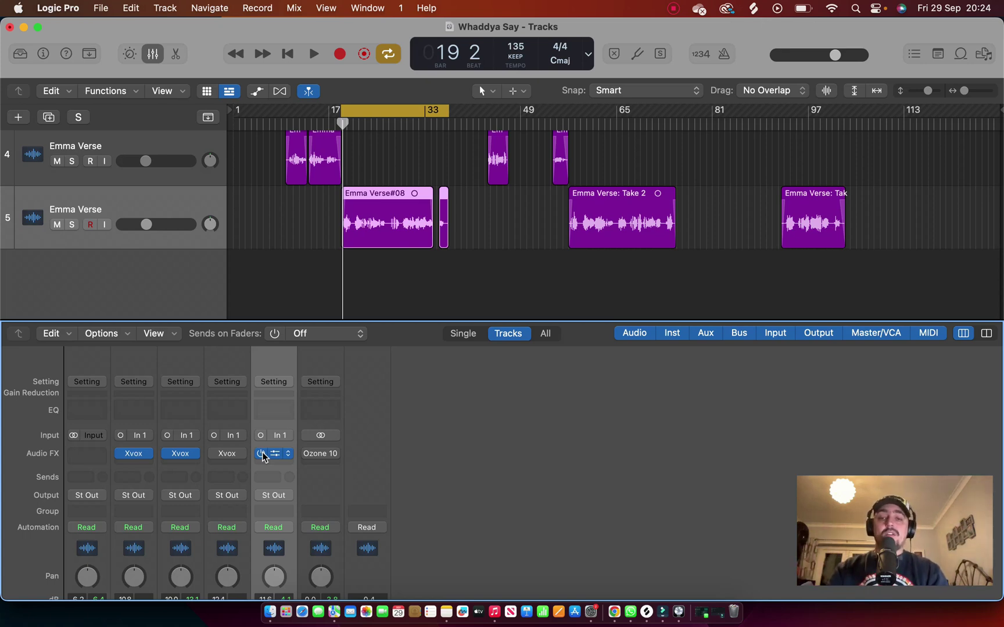
left_click(218, 457)
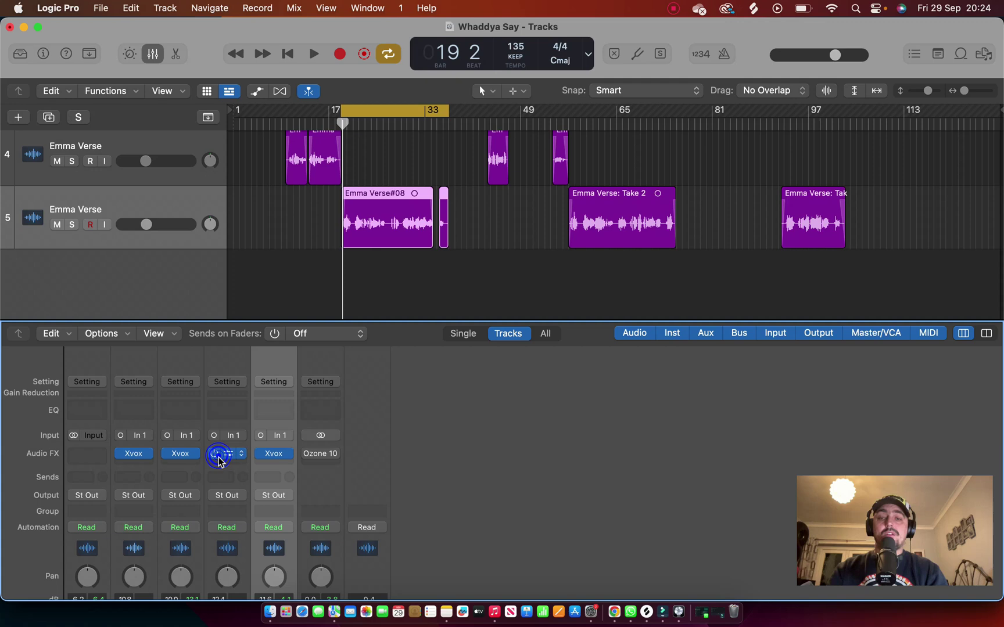